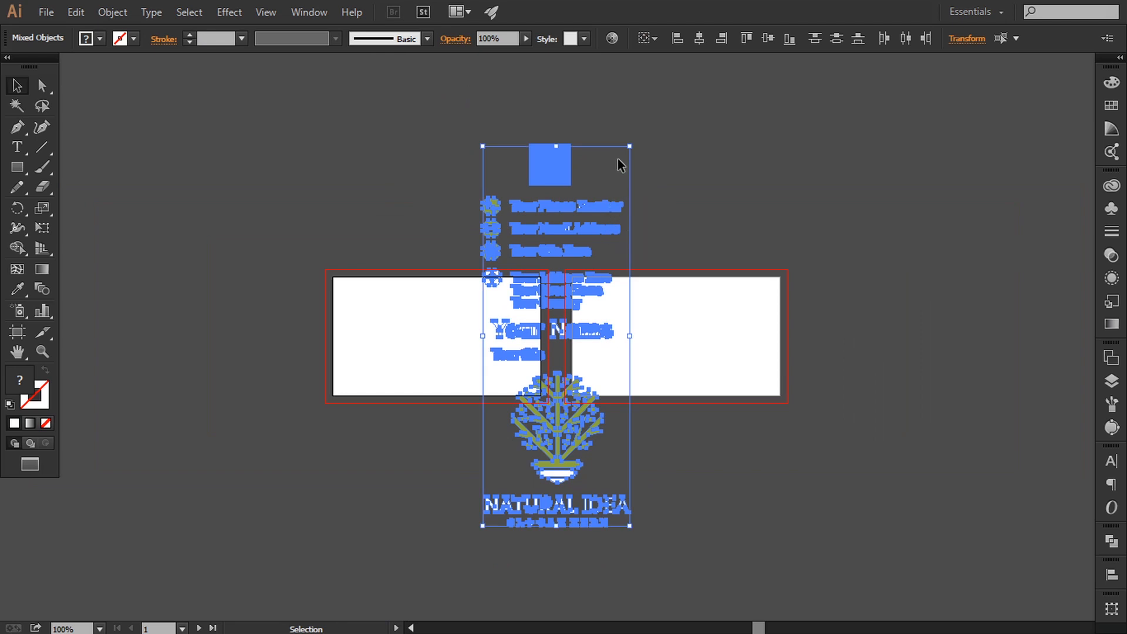
Move the selected logo, QR code and contact details off the artboards to the empty area beside the first artboard.
{"action": "left_click_drag", "start_coordinate": [631, 148], "coordinate": [517, 373]}
{"action": "key", "text": "ctrl+plus"}
{"action": "key", "text": "ctrl+plus"}
{"action": "left_click", "coordinate": [171, 141]}
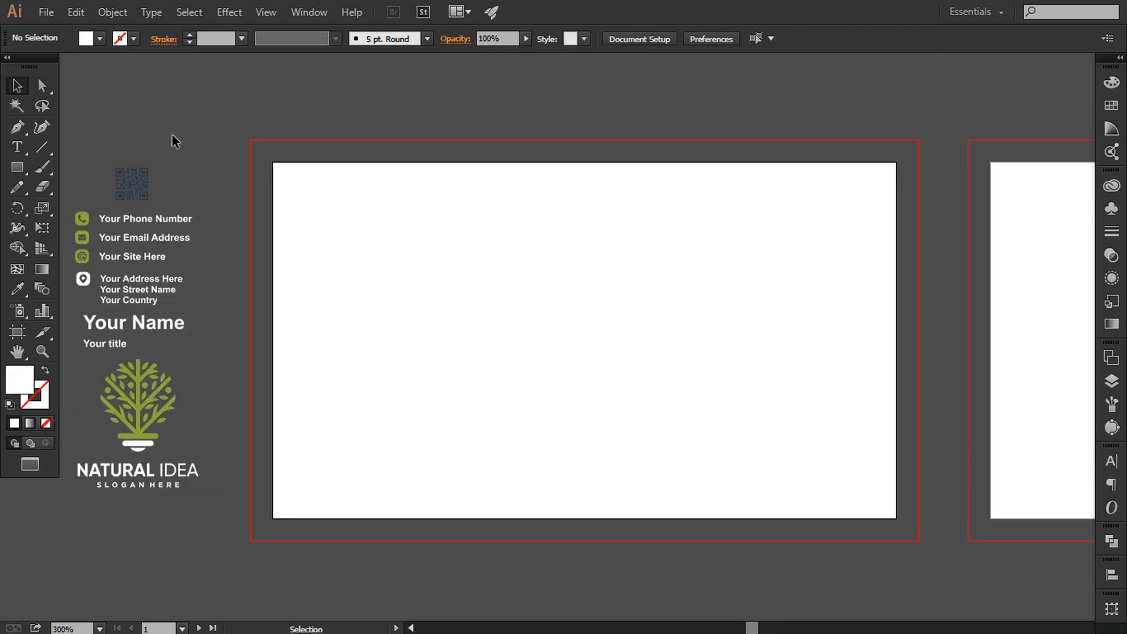
Draw a rectangle covering the first artboard, set its width to 3.25 in and reduce its height for an even inner margin.
{"action": "left_click", "coordinate": [17, 167]}
{"action": "left_click_drag", "start_coordinate": [273, 162], "coordinate": [895, 519]}
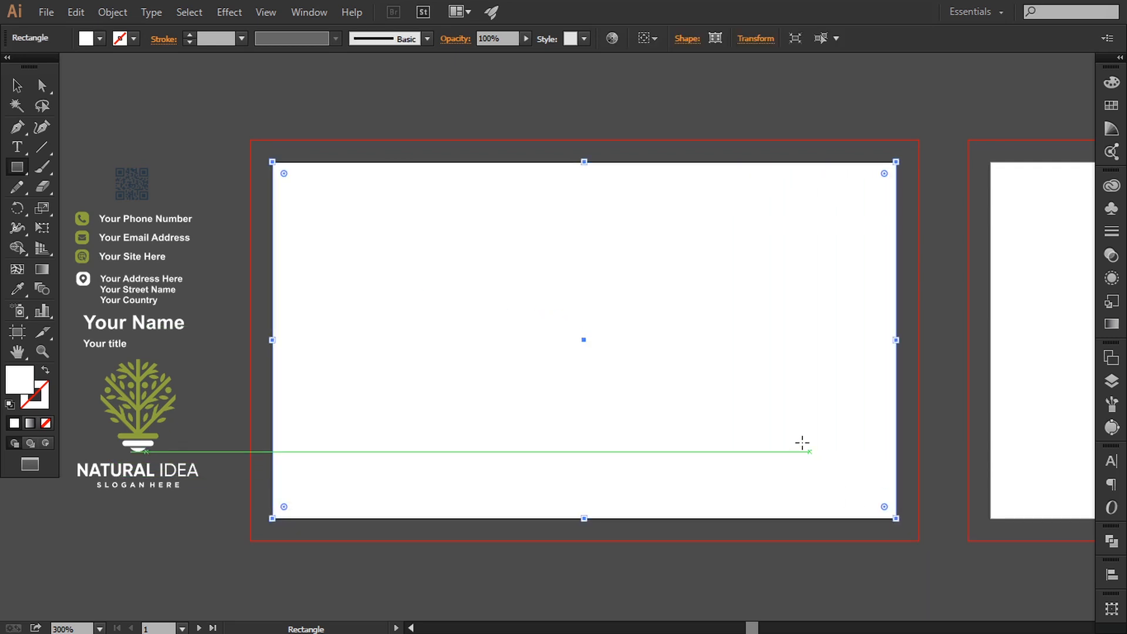
{"action": "left_click", "coordinate": [755, 39]}
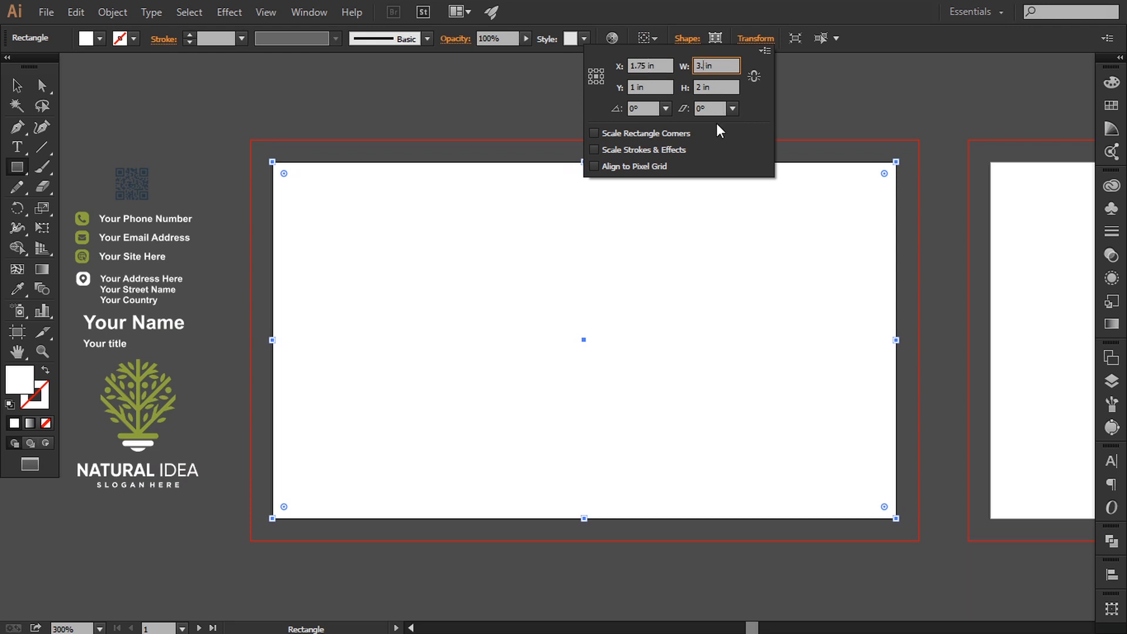
{"action": "key", "text": "Tab"}
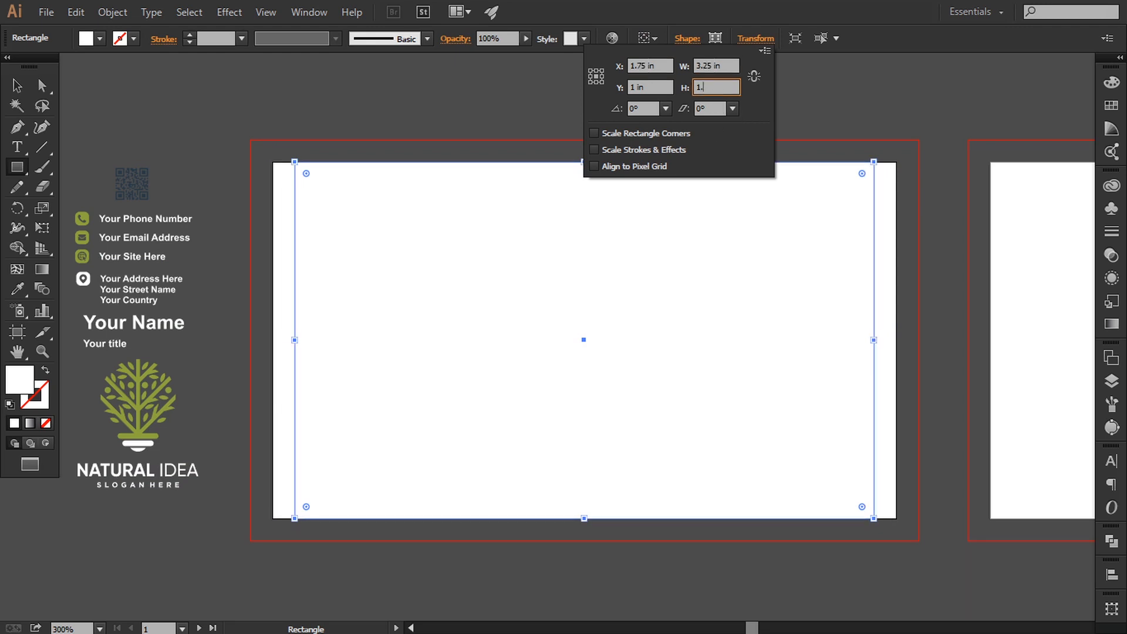
{"action": "key", "text": "Return"}
Convert the inner rectangle into guides and place a copy in the same position on the second artboard.
{"action": "right_click", "coordinate": [650, 232]}
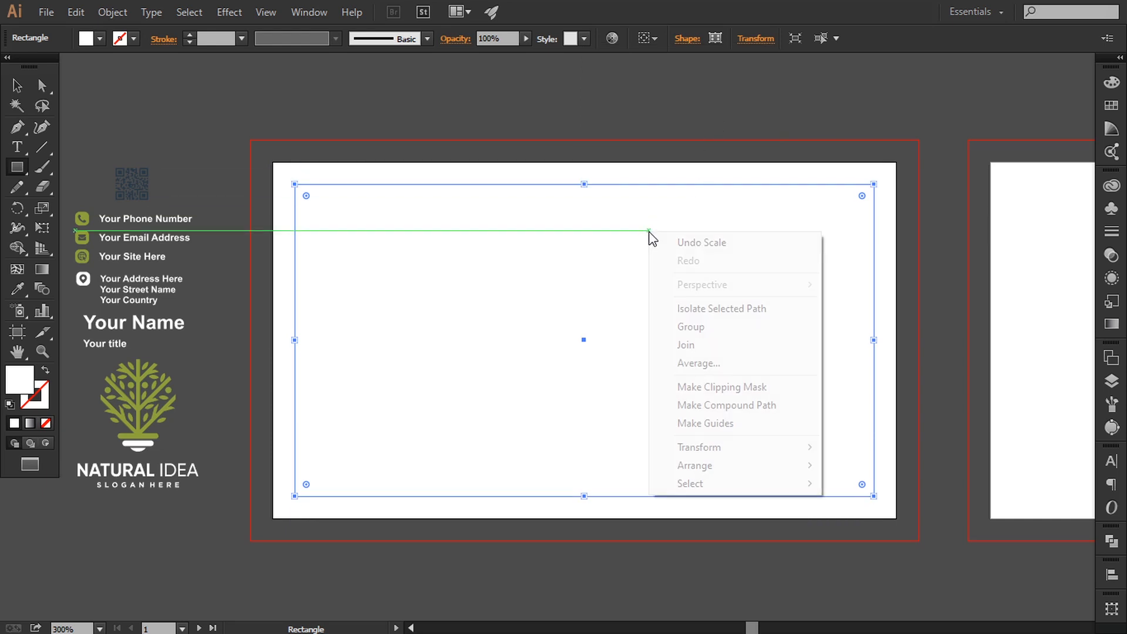
{"action": "left_click", "coordinate": [704, 423]}
{"action": "left_click_drag", "start_coordinate": [850, 383], "coordinate": [597, 355]}
{"action": "left_click", "coordinate": [20, 86]}
{"action": "key", "text": "ctrl+minus"}
{"action": "left_click", "coordinate": [589, 461]}
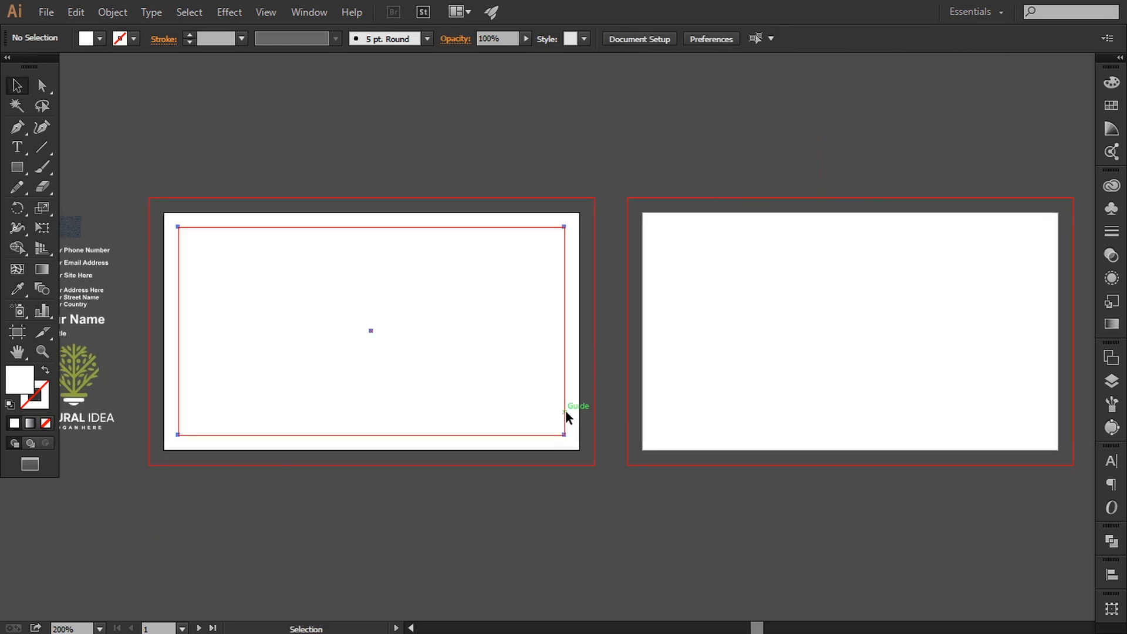
{"action": "left_click_drag", "start_coordinate": [566, 415], "coordinate": [1047, 405]}
{"action": "left_click", "coordinate": [690, 503]}
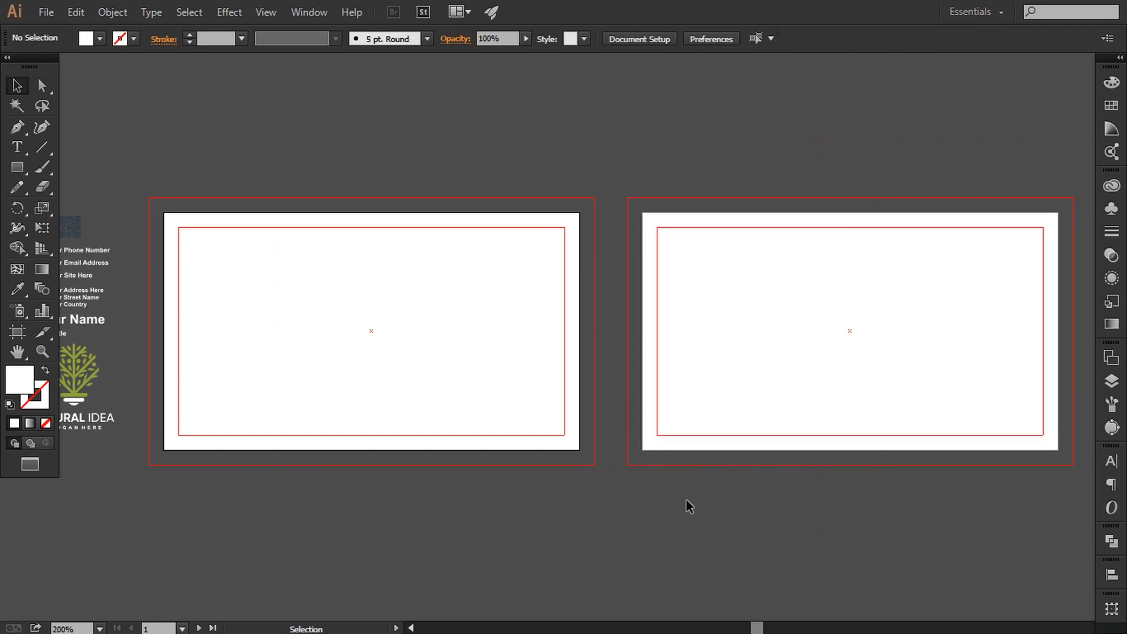
Draw a 3.75 by 2.25 in rectangle covering the first artboard and its bleed, filled with the QR code's dark blue.
{"action": "left_click_drag", "start_coordinate": [474, 478], "coordinate": [672, 470]}
{"action": "key", "text": "ctrl+plus"}
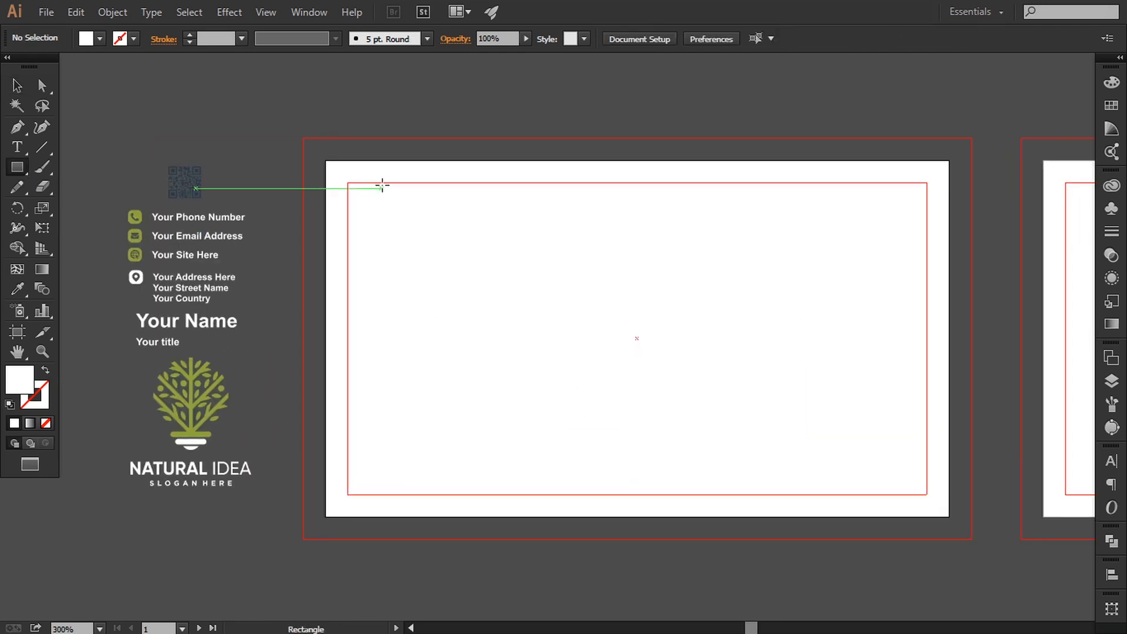
{"action": "left_click_drag", "start_coordinate": [303, 138], "coordinate": [971, 539]}
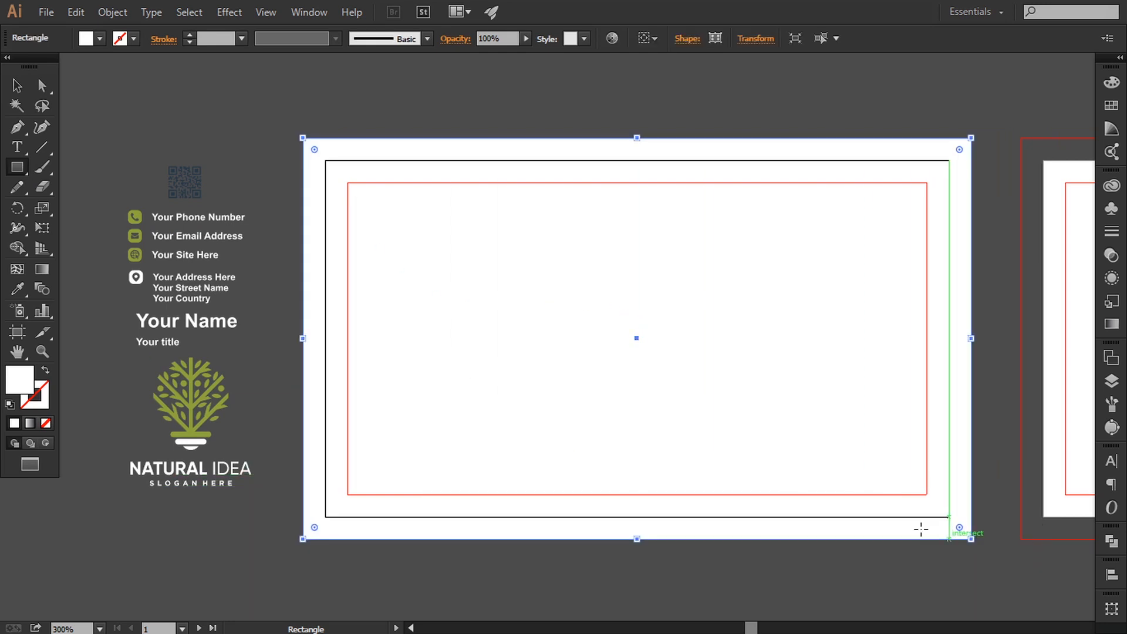
{"action": "left_click", "coordinate": [17, 289]}
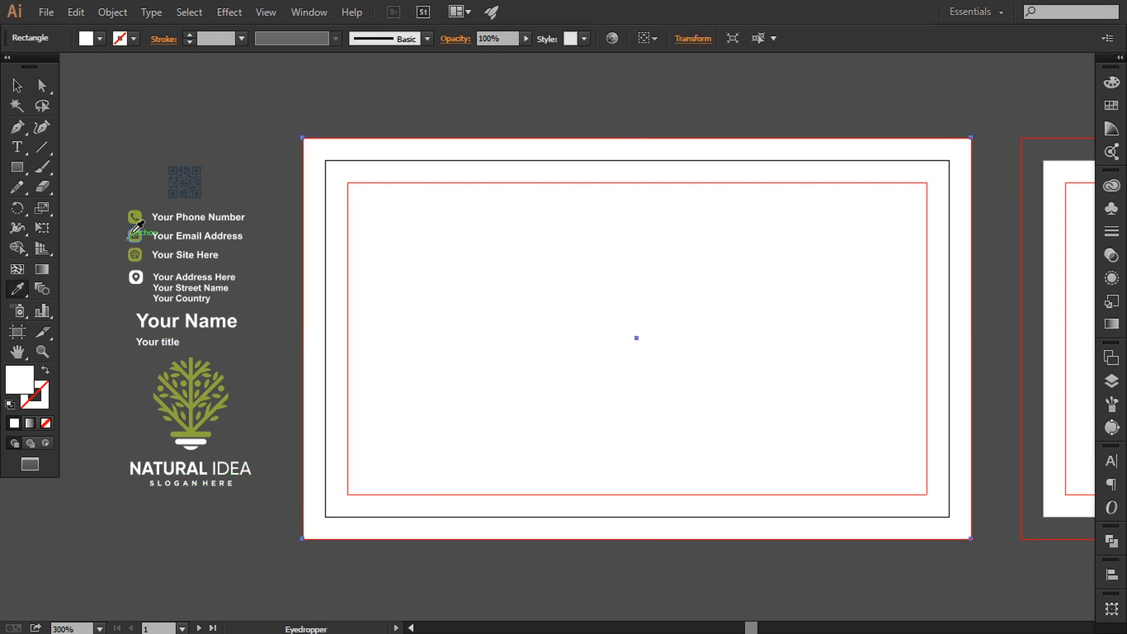
{"action": "left_click", "coordinate": [194, 197]}
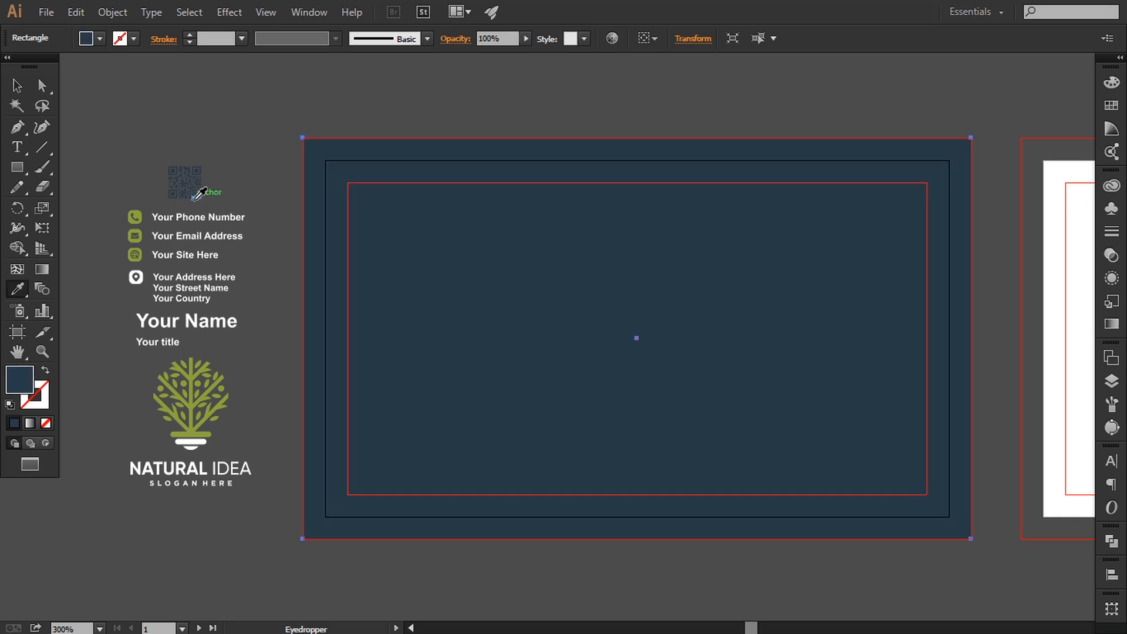
{"action": "left_click", "coordinate": [16, 87]}
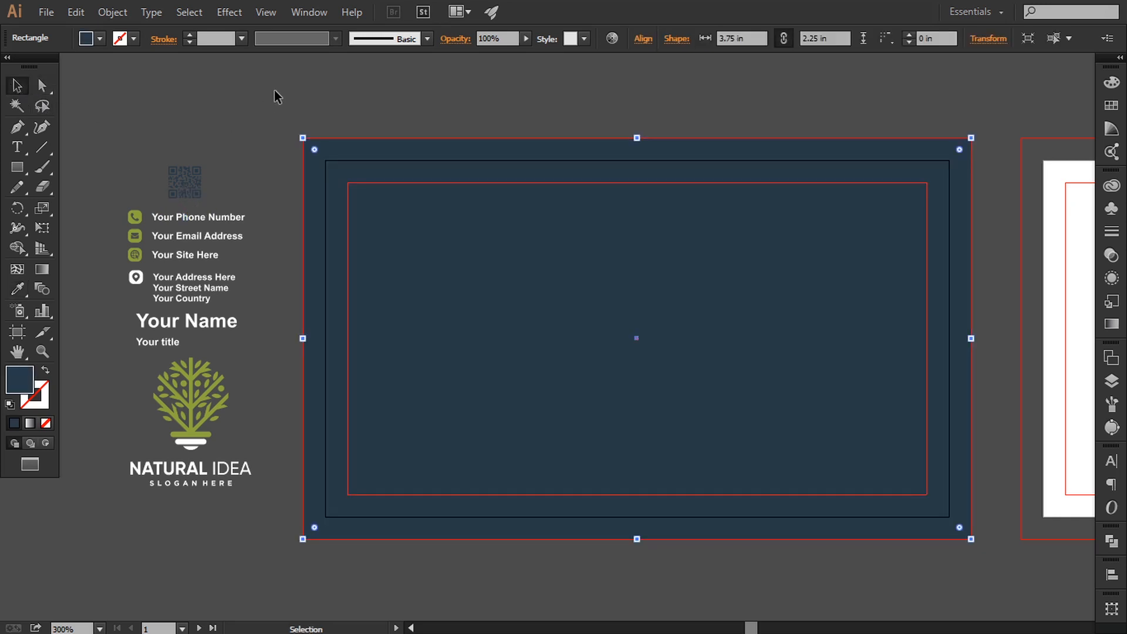
Show the rulers and add a vertical and a horizontal guide through the centre of the dark blue card.
{"action": "left_click", "coordinate": [263, 13]}
{"action": "mouse_move", "coordinate": [450, 376]}
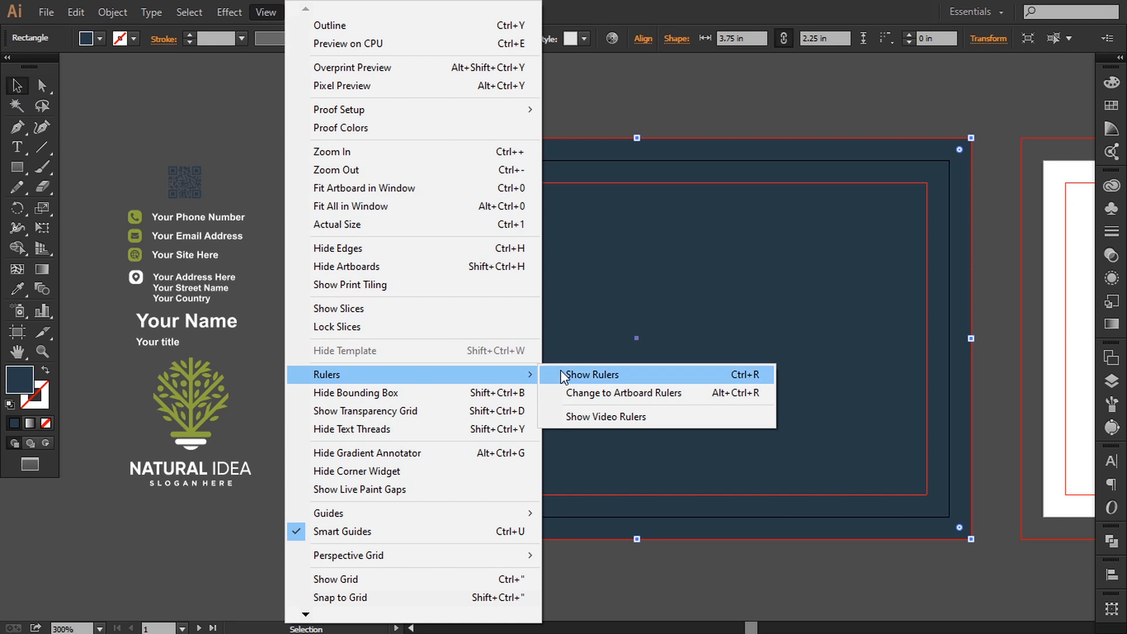
{"action": "left_click", "coordinate": [561, 374]}
{"action": "left_click_drag", "start_coordinate": [6, 497], "coordinate": [637, 414]}
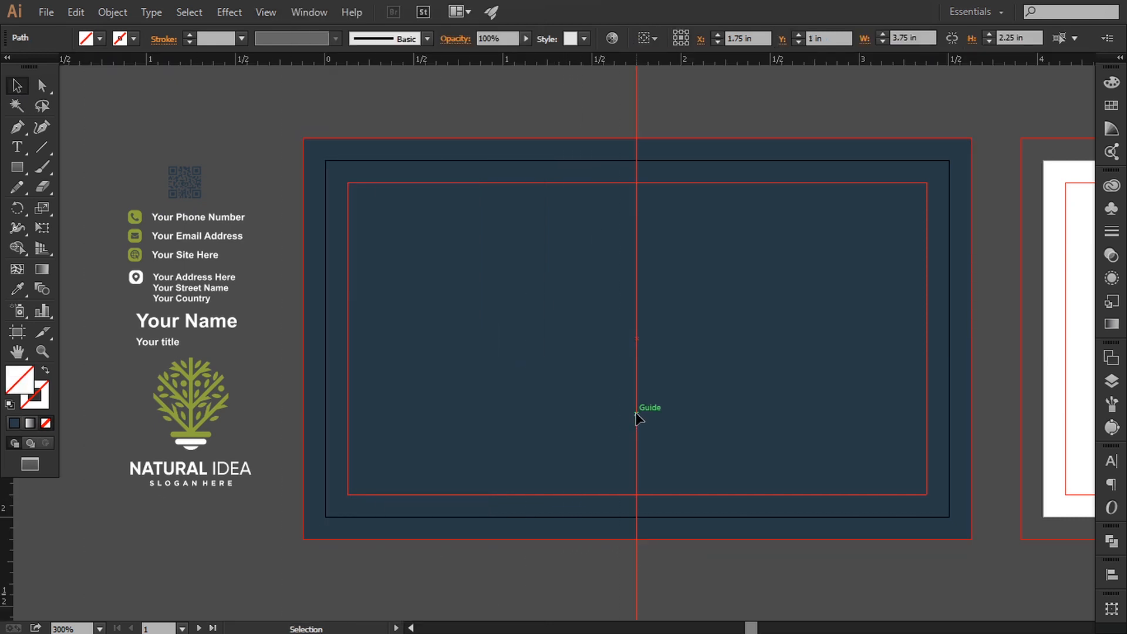
{"action": "left_click", "coordinate": [591, 151]}
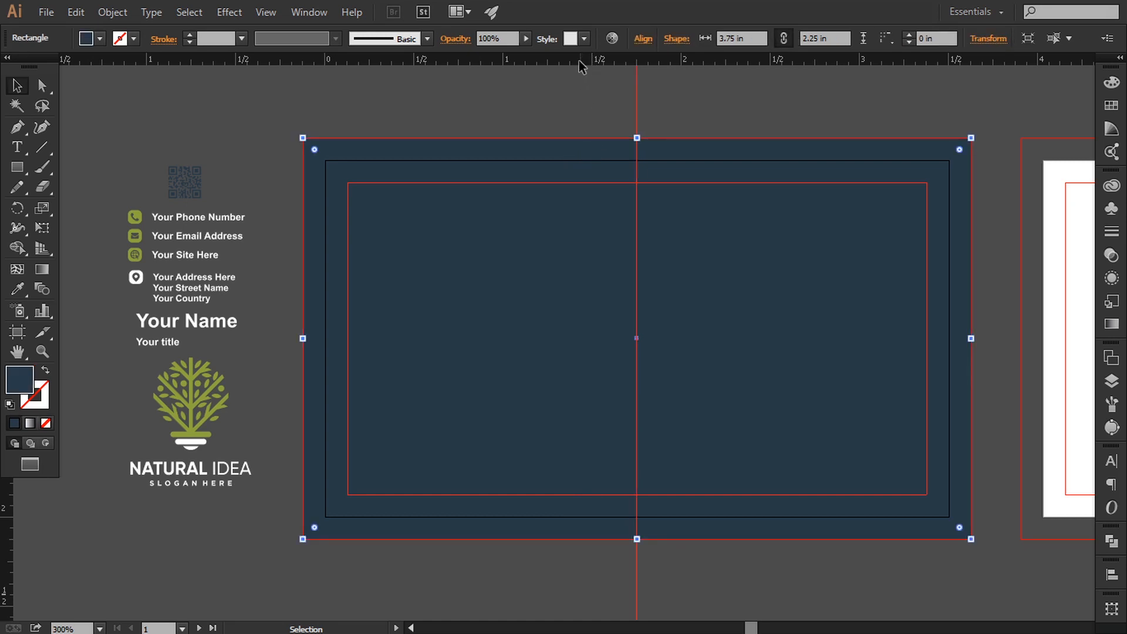
{"action": "left_click_drag", "start_coordinate": [580, 61], "coordinate": [620, 337]}
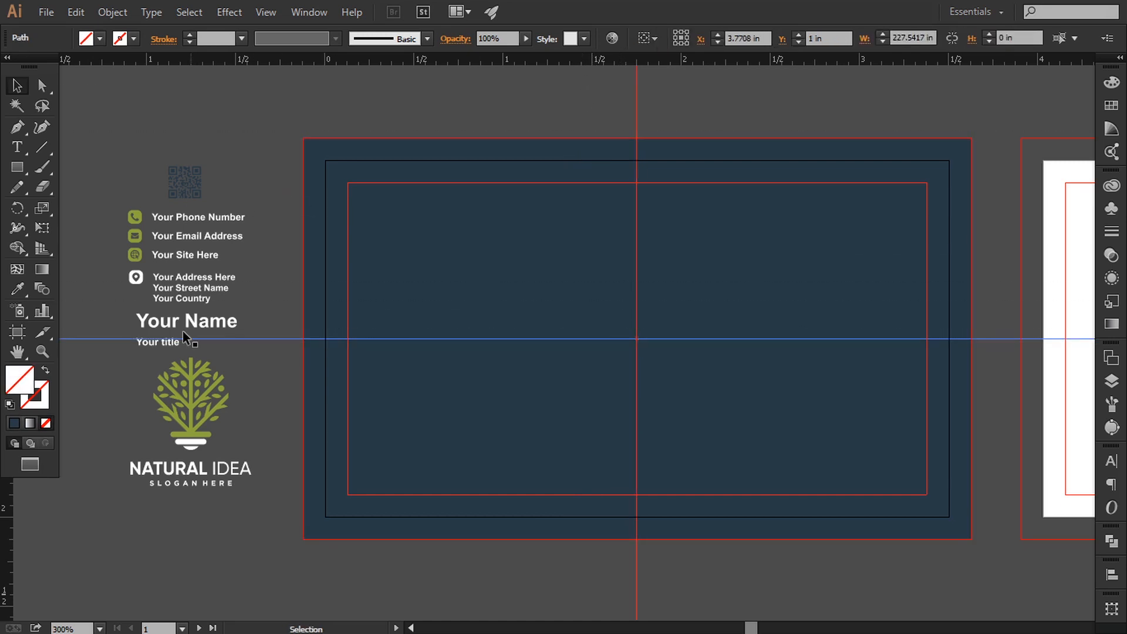
Place the Natural Idea logo in front at the centre of the dark blue card and enlarge it within the inner guides.
{"action": "left_click_drag", "start_coordinate": [184, 386], "coordinate": [630, 305]}
{"action": "right_click", "coordinate": [641, 304]}
{"action": "mouse_move", "coordinate": [699, 448]}
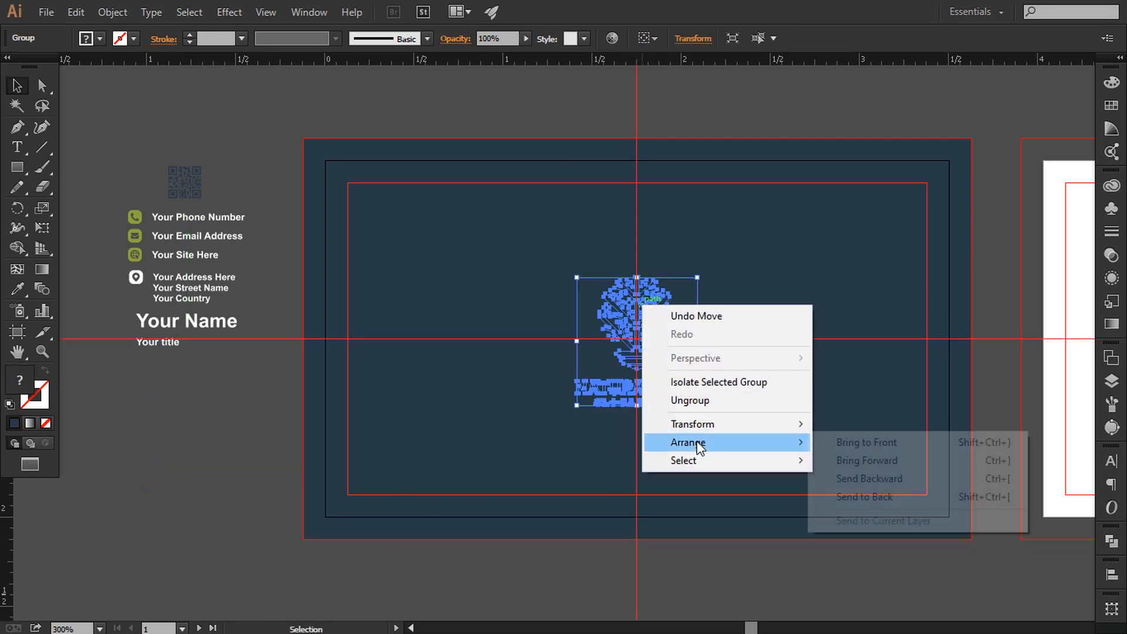
{"action": "left_click", "coordinate": [823, 448]}
{"action": "left_click_drag", "start_coordinate": [697, 410], "coordinate": [774, 479]}
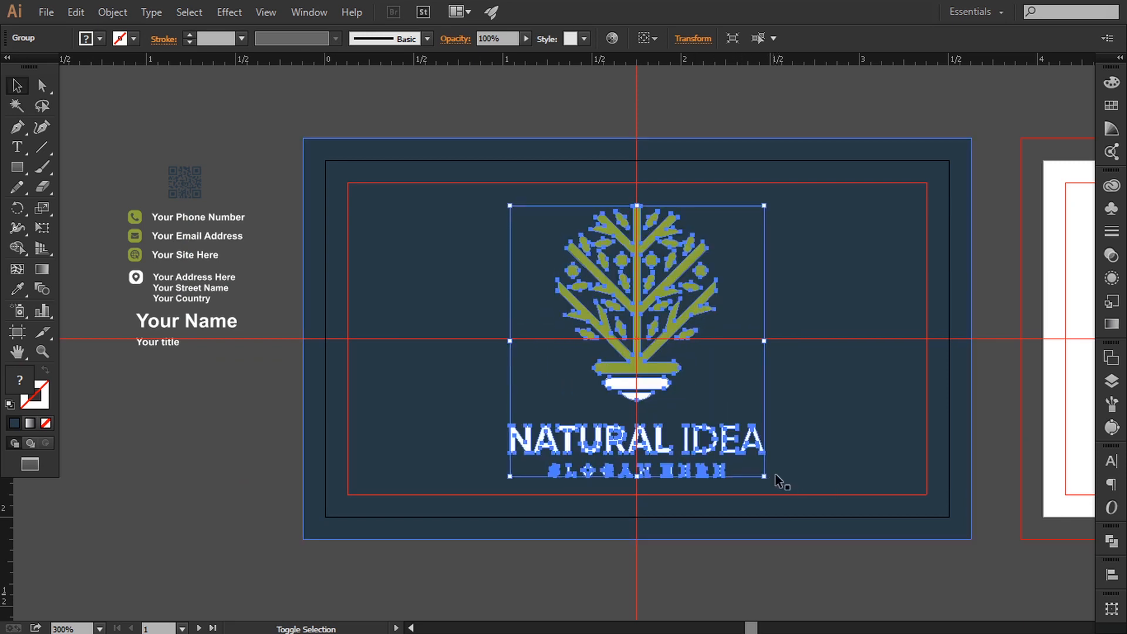
{"action": "left_click", "coordinate": [725, 577]}
Draw a rectangle covering the second artboard and its bleed, and set its fill colour to ffffff.
{"action": "key", "text": "ctrl+minus"}
{"action": "scroll", "coordinate": [717, 438], "scroll_direction": "right", "scroll_amount": 5}
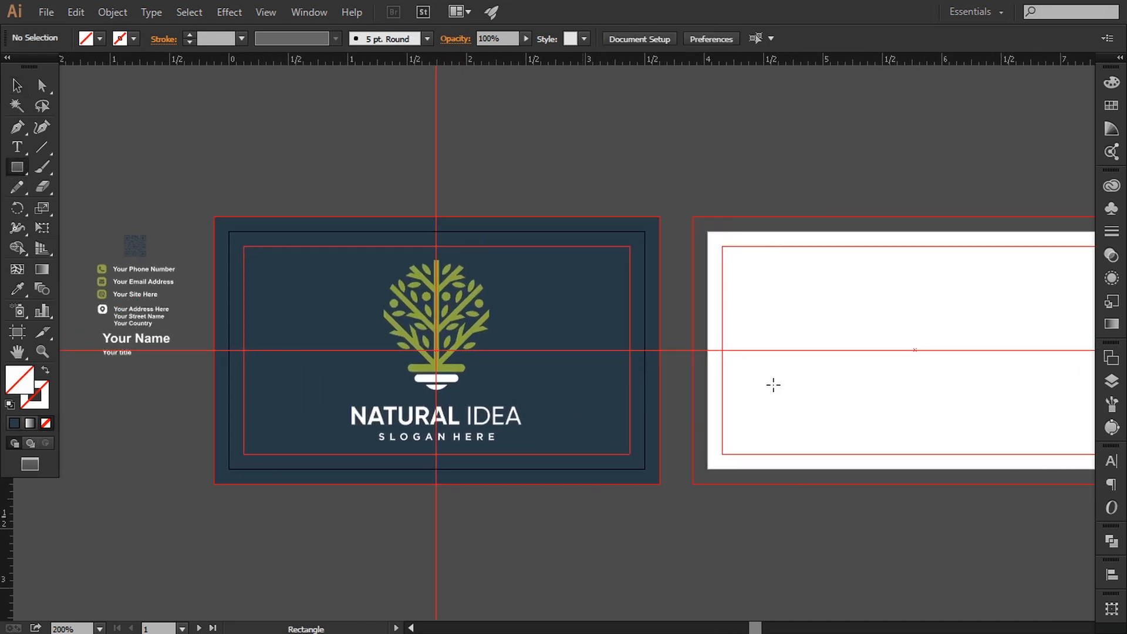
{"action": "scroll", "coordinate": [774, 385], "scroll_direction": "right", "scroll_amount": 3}
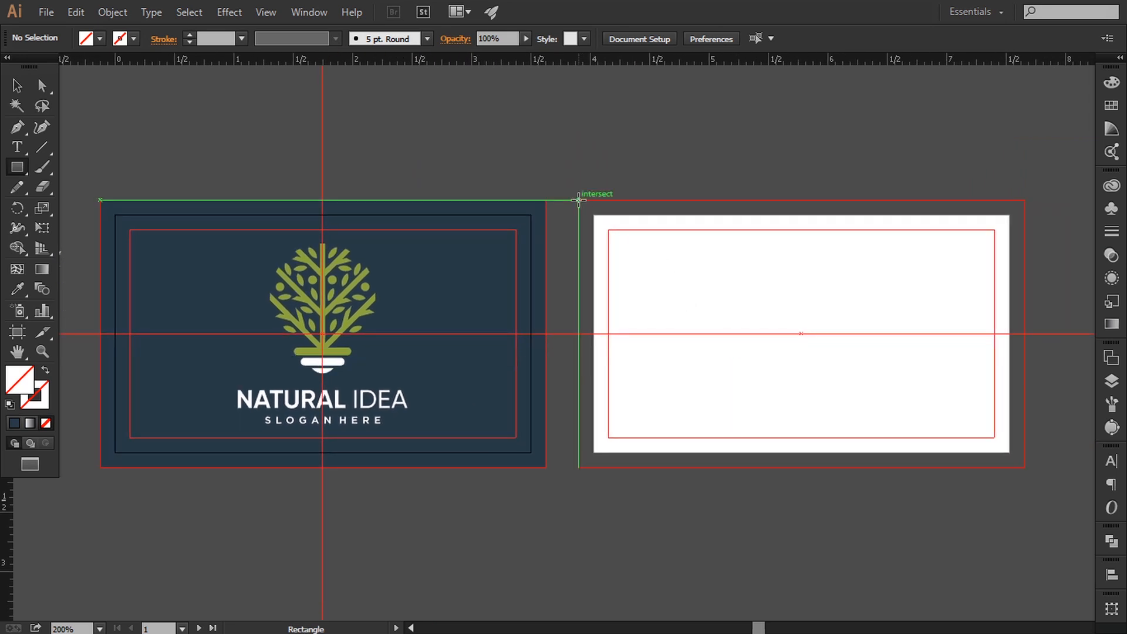
{"action": "left_click_drag", "start_coordinate": [578, 200], "coordinate": [1022, 467]}
{"action": "left_click_drag", "start_coordinate": [771, 386], "coordinate": [712, 385]}
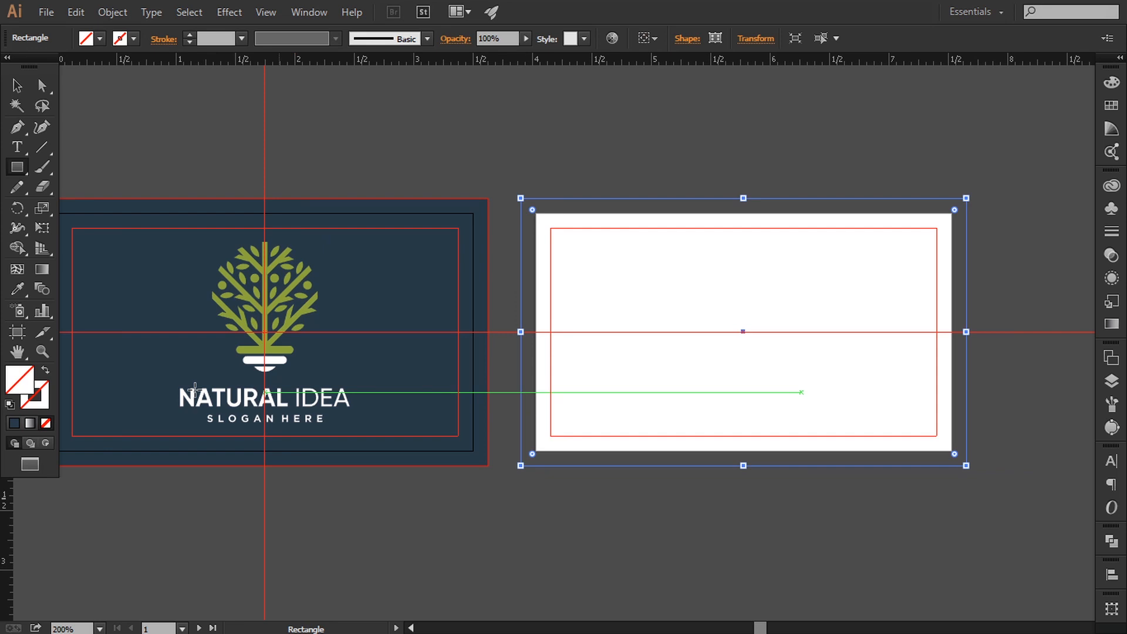
{"action": "double_click", "coordinate": [26, 384]}
{"action": "type", "text": "ffffff"}
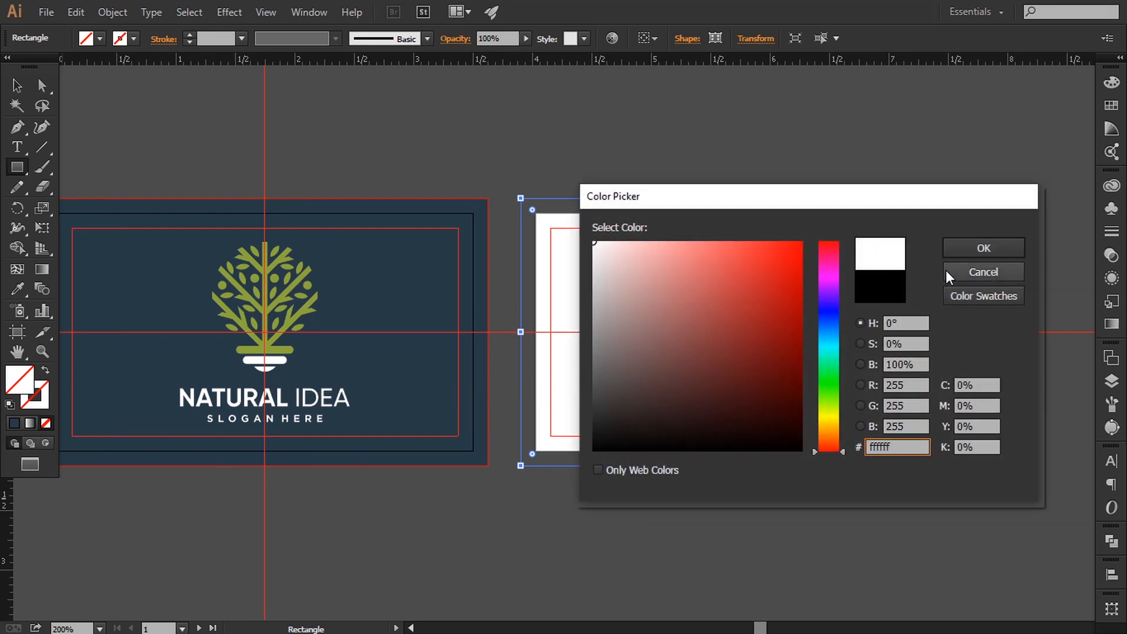
{"action": "left_click", "coordinate": [983, 248]}
Move the QR code, contact details, name and title to the empty area just beyond the second card's outer edge.
{"action": "left_click_drag", "start_coordinate": [275, 319], "coordinate": [472, 327]}
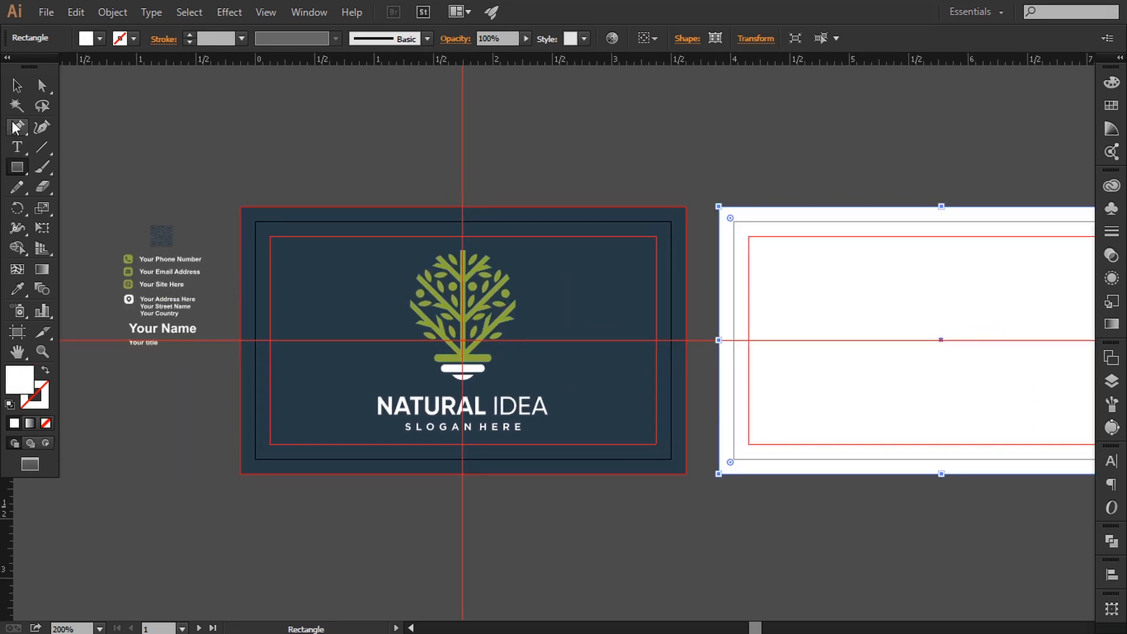
{"action": "left_click", "coordinate": [17, 85]}
{"action": "left_click", "coordinate": [84, 140]}
{"action": "left_click_drag", "start_coordinate": [195, 333], "coordinate": [865, 152]}
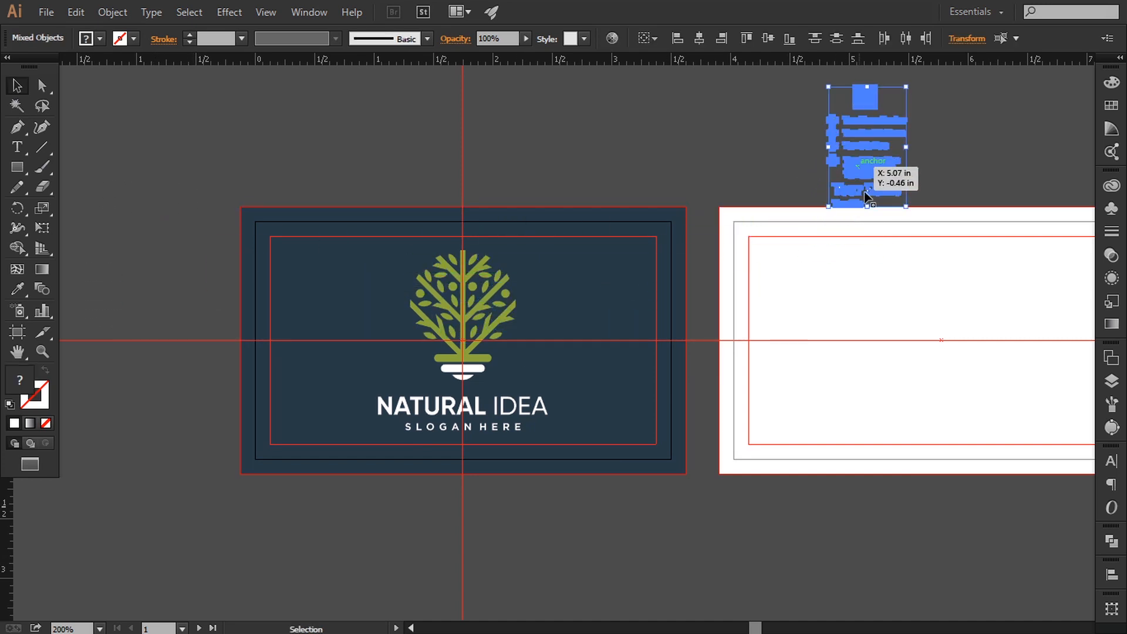
{"action": "left_click_drag", "start_coordinate": [871, 237], "coordinate": [483, 245]}
{"action": "left_click_drag", "start_coordinate": [469, 110], "coordinate": [820, 235]}
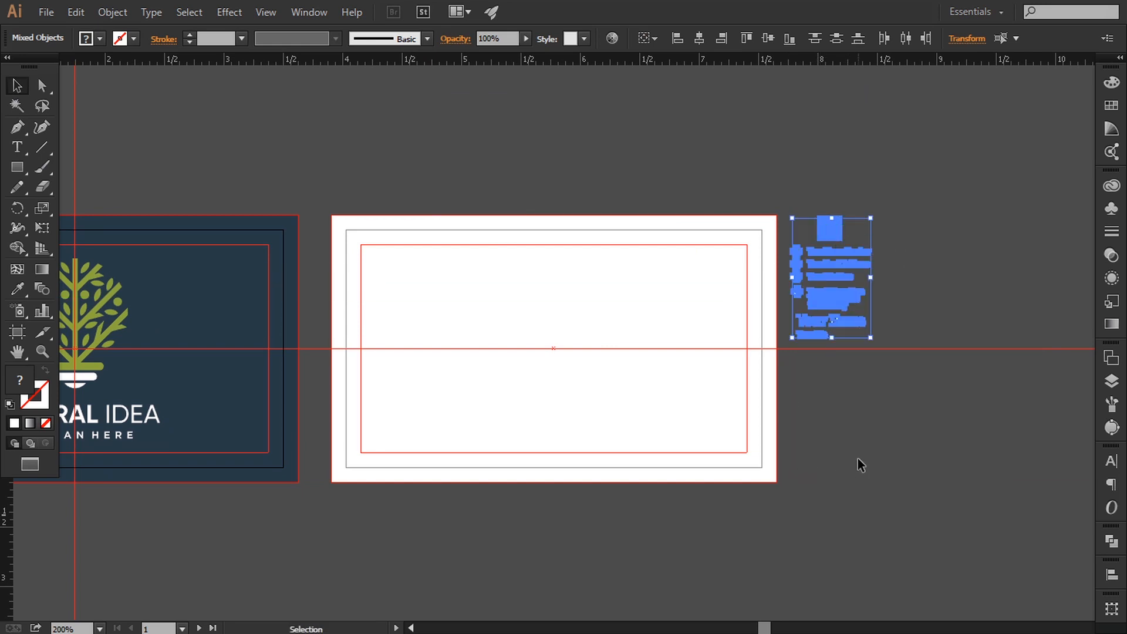
{"action": "key", "text": "ctrl+plus"}
{"action": "left_click_drag", "start_coordinate": [828, 458], "coordinate": [766, 432]}
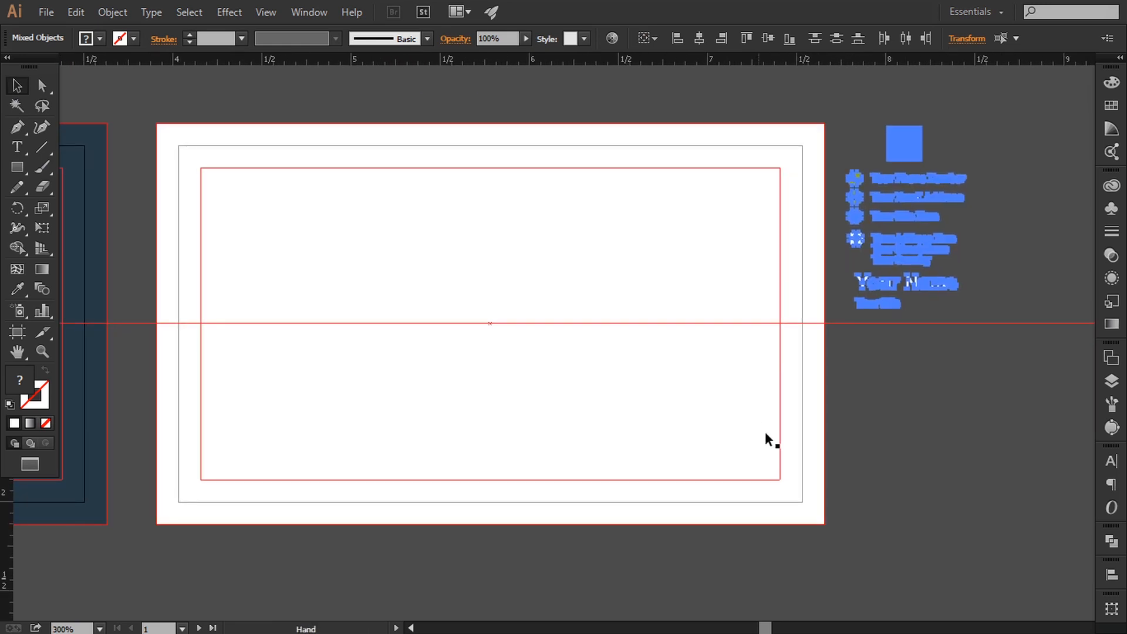
{"action": "left_click", "coordinate": [892, 448]}
Draw a closed Pen shape along the white card's left and bottom bleed edges, with a diagonal side and a thin strip reaching the right edge.
{"action": "left_click_drag", "start_coordinate": [541, 385], "coordinate": [555, 394]}
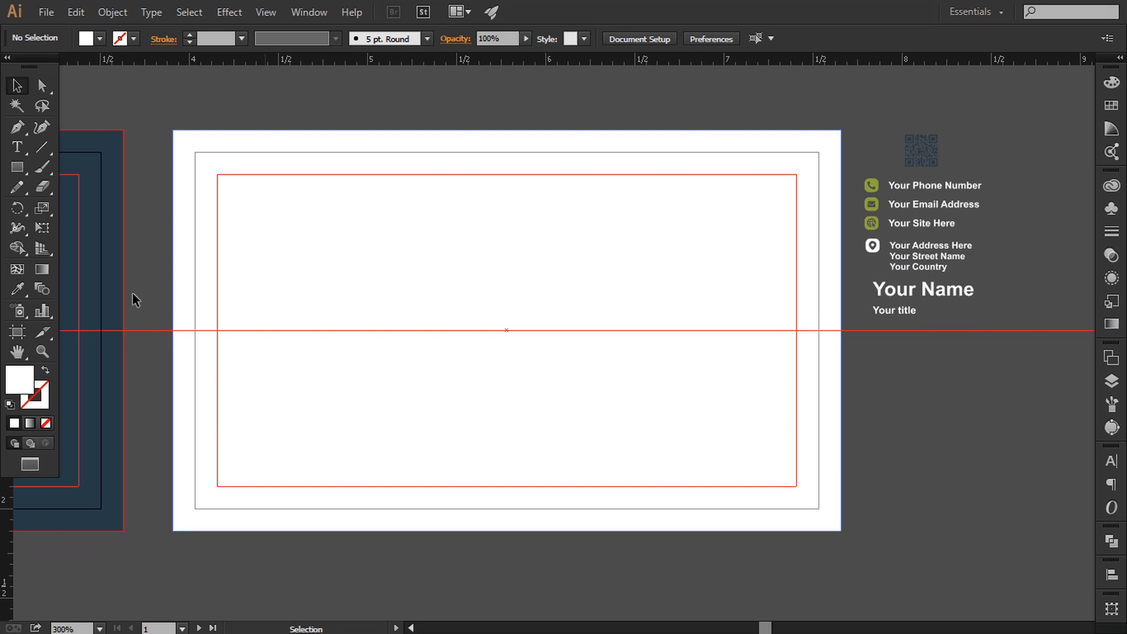
{"action": "left_click", "coordinate": [18, 128]}
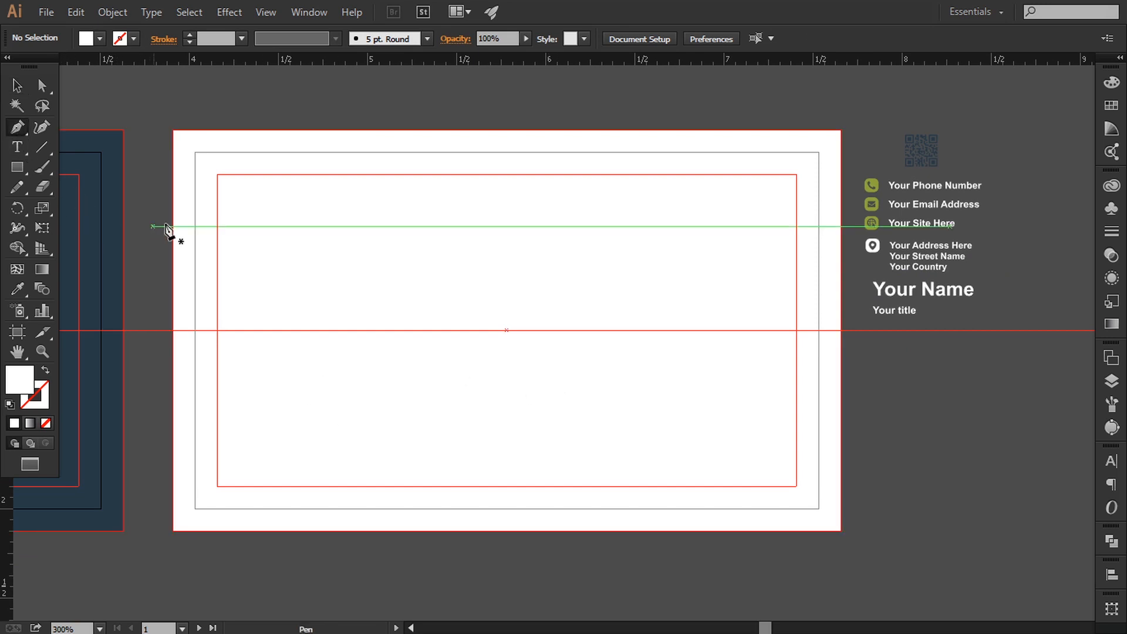
{"action": "left_click", "coordinate": [172, 174]}
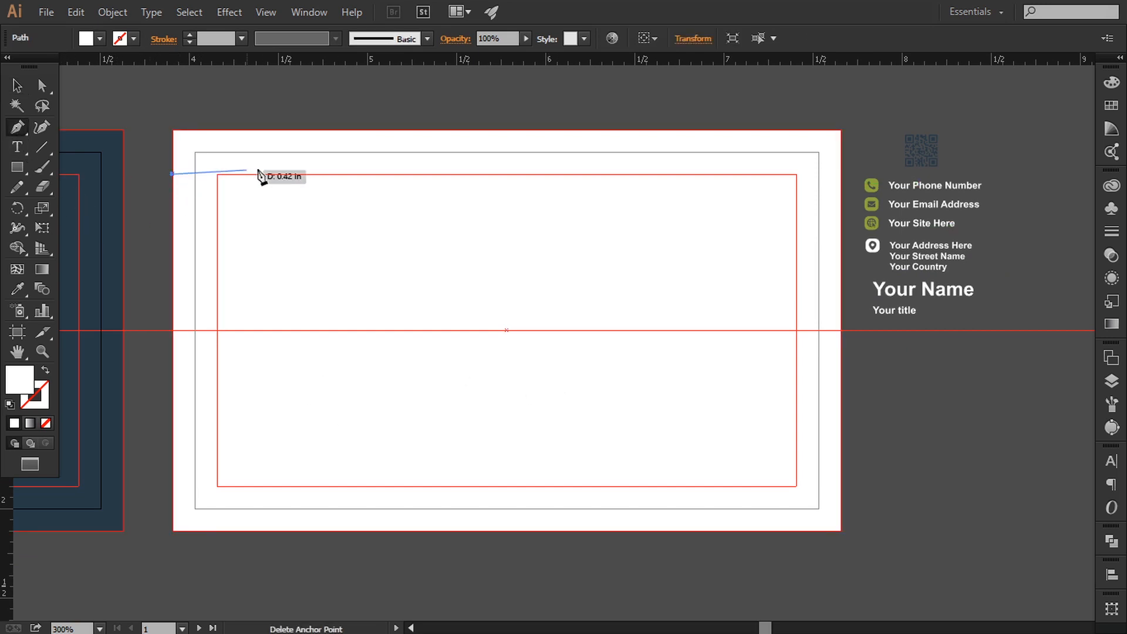
{"action": "left_click", "coordinate": [424, 175]}
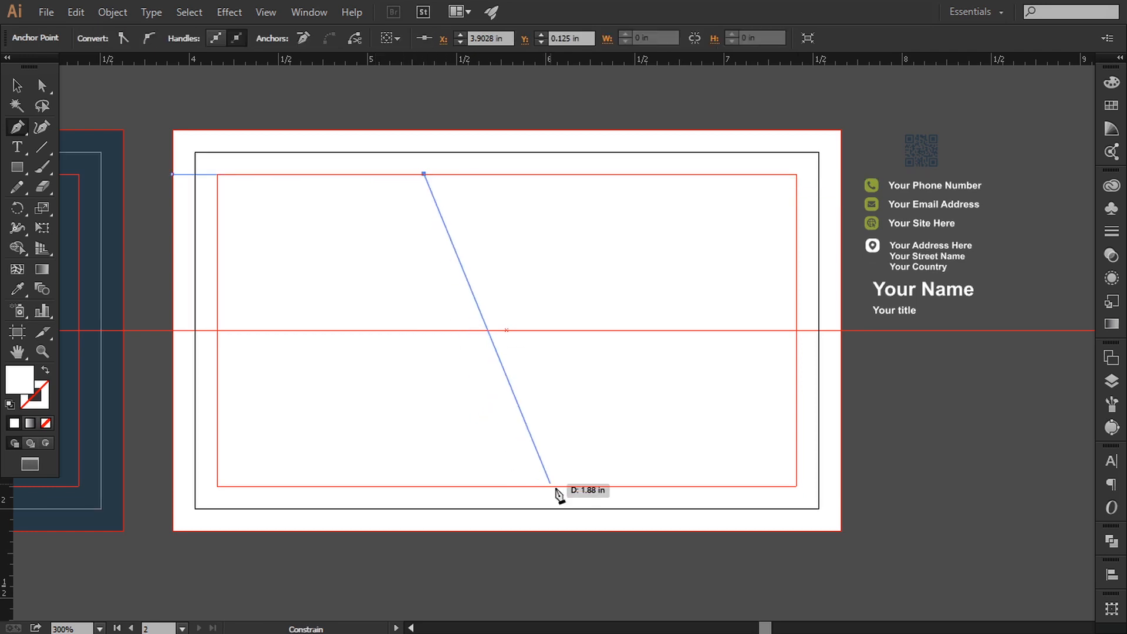
{"action": "left_click", "coordinate": [580, 494]}
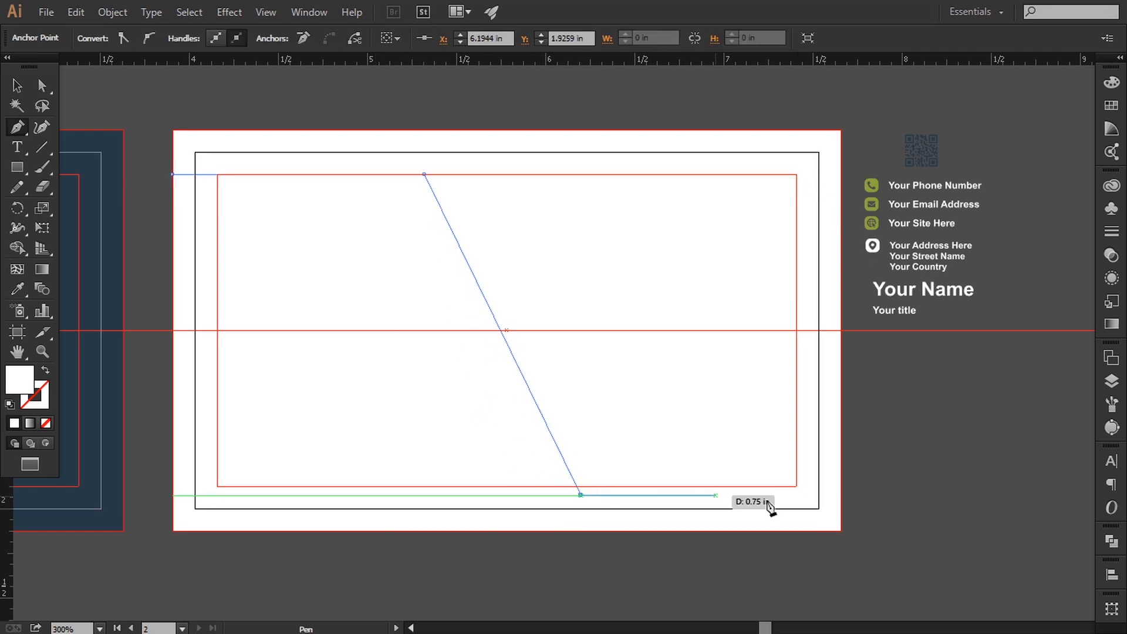
{"action": "left_click", "coordinate": [841, 494]}
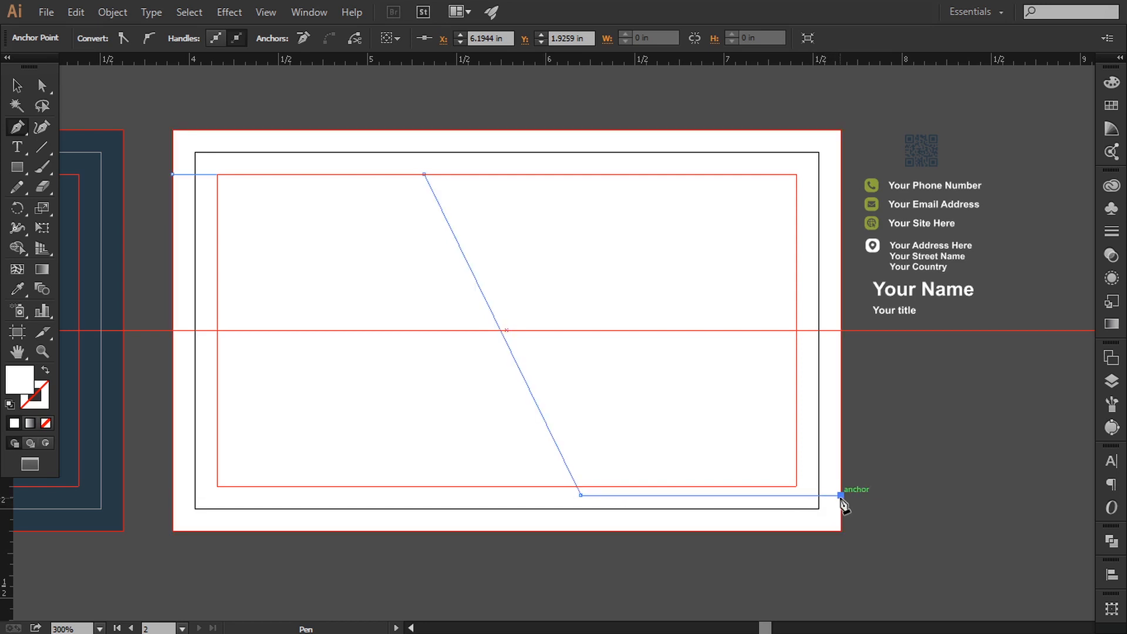
{"action": "left_click", "coordinate": [841, 530]}
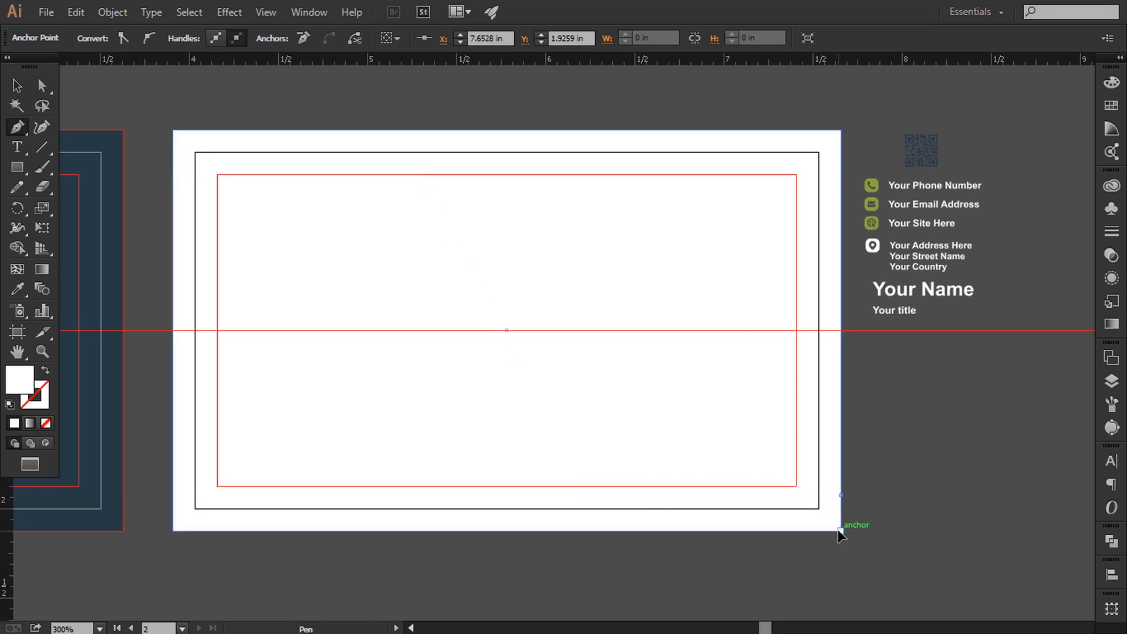
{"action": "left_click", "coordinate": [172, 530]}
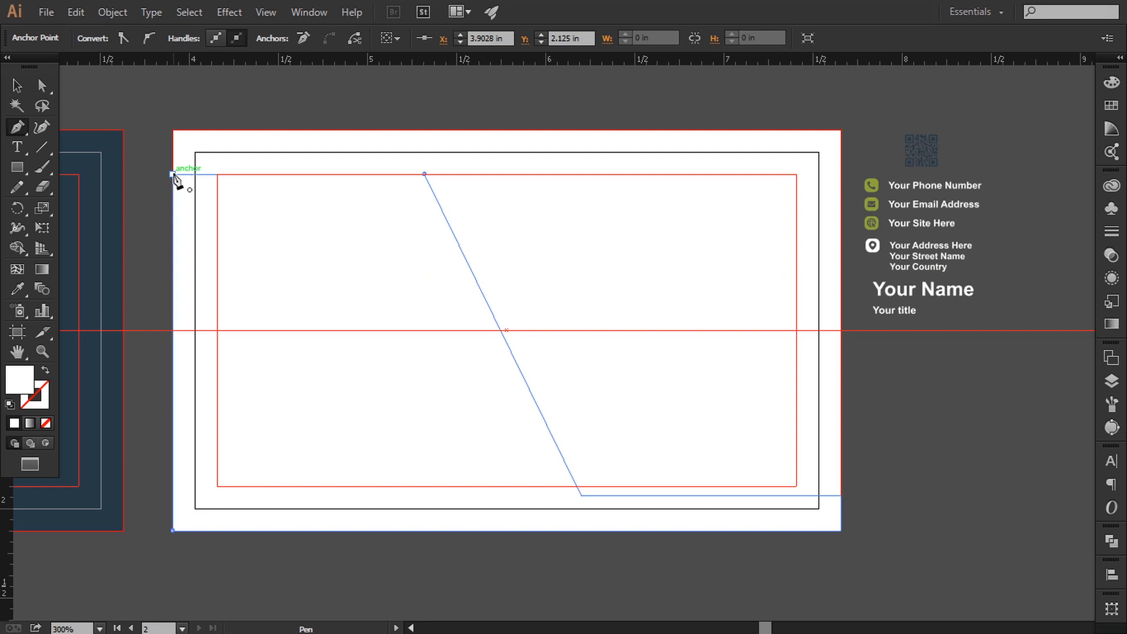
Fill the diagonal Pen shape with the dark blue sampled from the first card's background, then deselect it.
{"action": "left_click", "coordinate": [18, 288]}
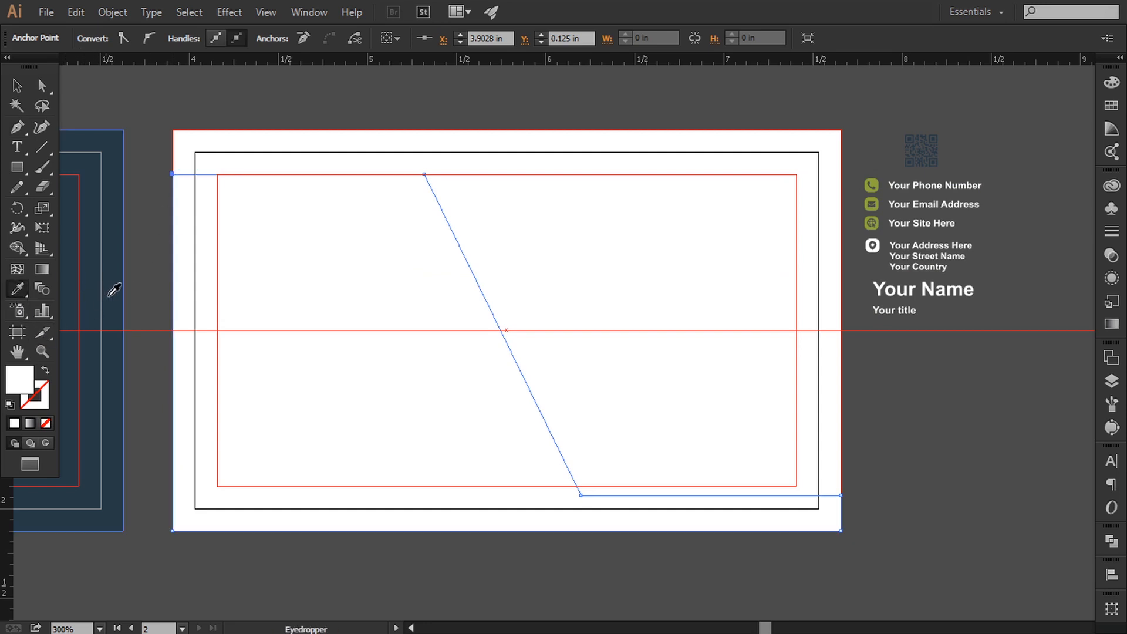
{"action": "left_click", "coordinate": [110, 297]}
{"action": "key", "text": "space"}
{"action": "left_click_drag", "start_coordinate": [155, 253], "coordinate": [167, 252]}
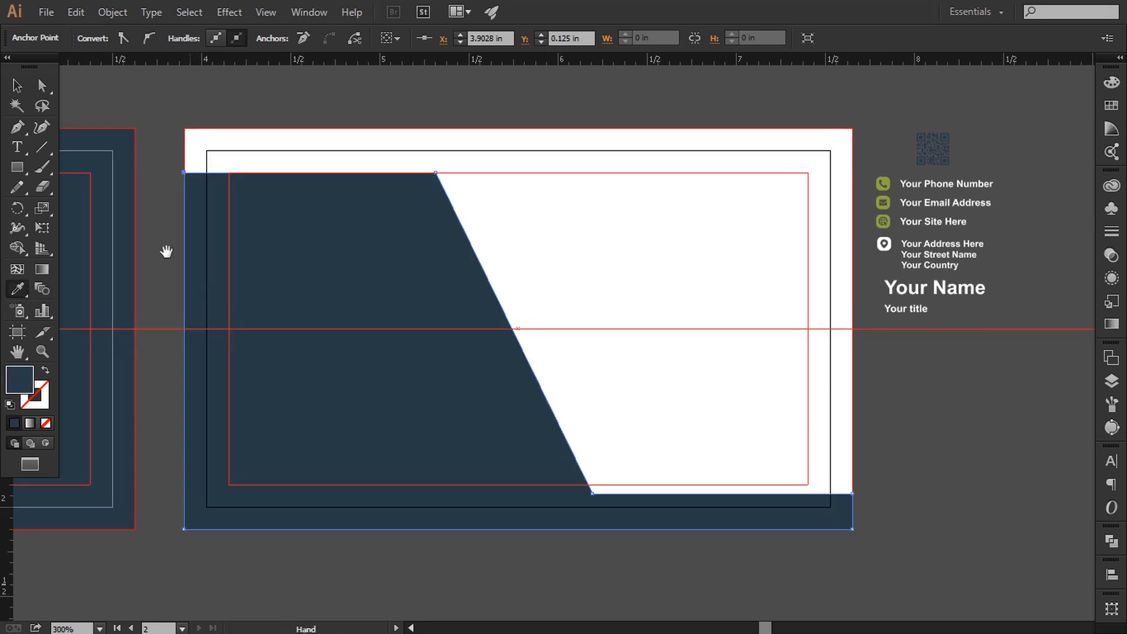
{"action": "left_click", "coordinate": [22, 89]}
{"action": "left_click", "coordinate": [142, 93]}
{"action": "key", "text": "space"}
{"action": "left_click_drag", "start_coordinate": [237, 265], "coordinate": [253, 264]}
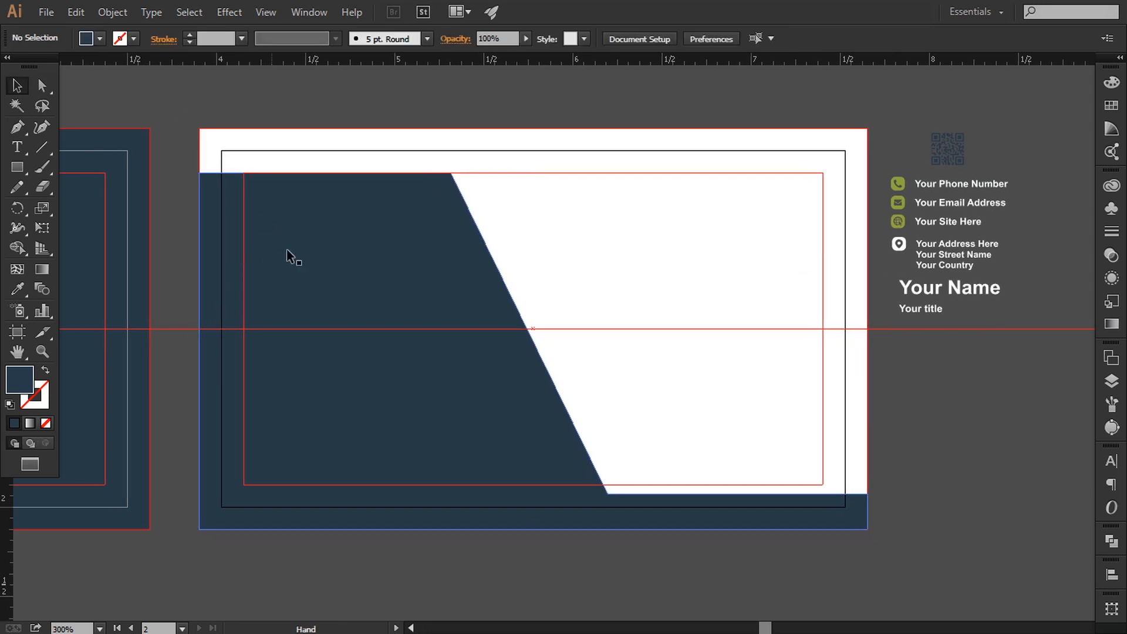
Round the dark blue shape's upper diagonal corner to a radius of 0.25 in.
{"action": "left_click", "coordinate": [441, 189]}
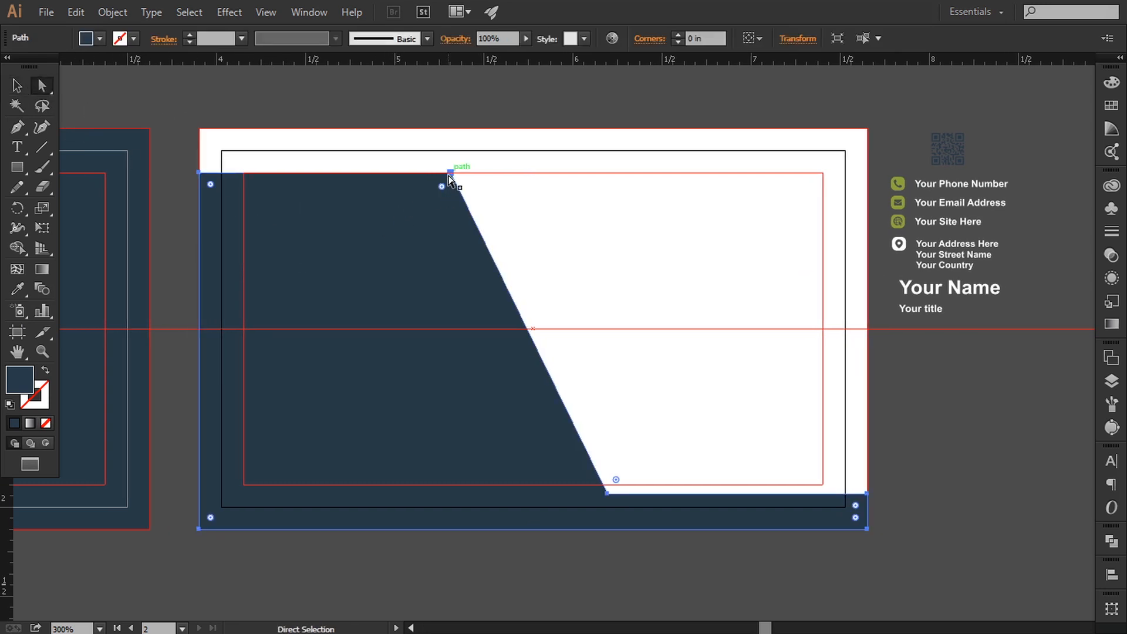
{"action": "left_click", "coordinate": [450, 173]}
{"action": "left_click_drag", "start_coordinate": [424, 196], "coordinate": [405, 206]}
{"action": "left_click", "coordinate": [387, 110]}
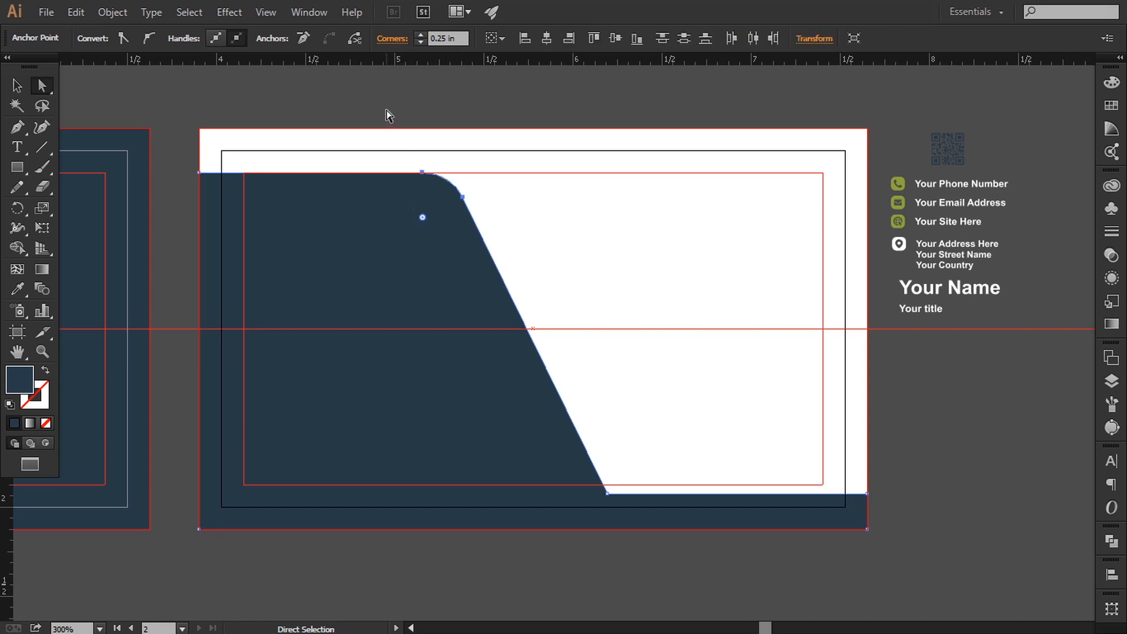
{"action": "key", "text": "space"}
{"action": "left_click_drag", "start_coordinate": [333, 265], "coordinate": [346, 266]}
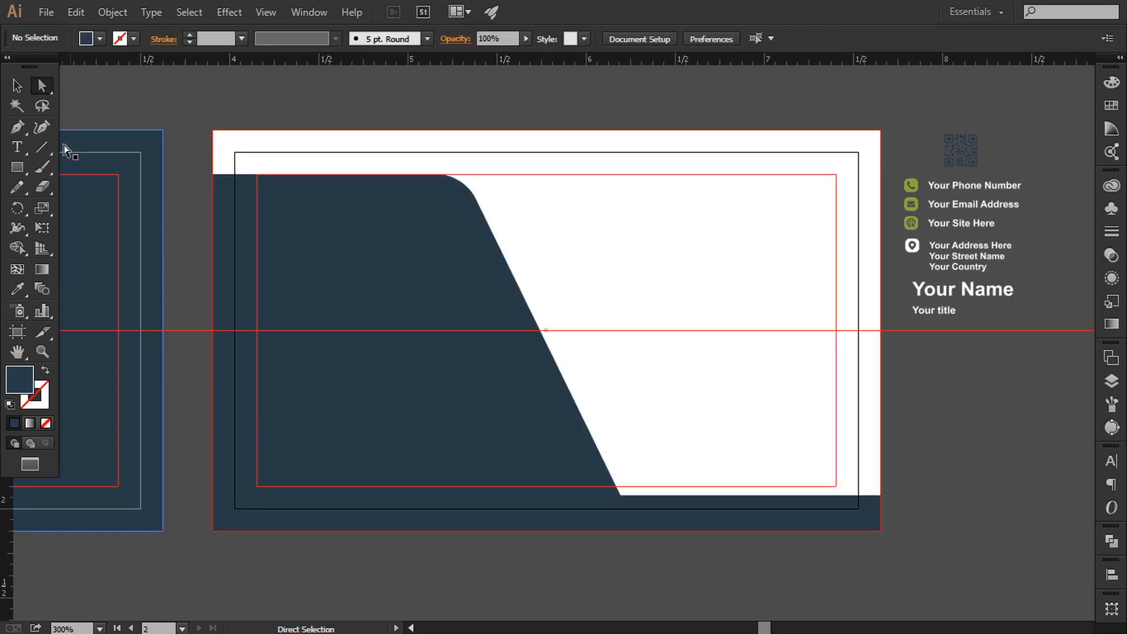
Draw a Pen band from the card's left bleed edge across the dark shape, bending down parallel to the diagonal as a narrow strip to the bottom bleed edge.
{"action": "left_click", "coordinate": [18, 127]}
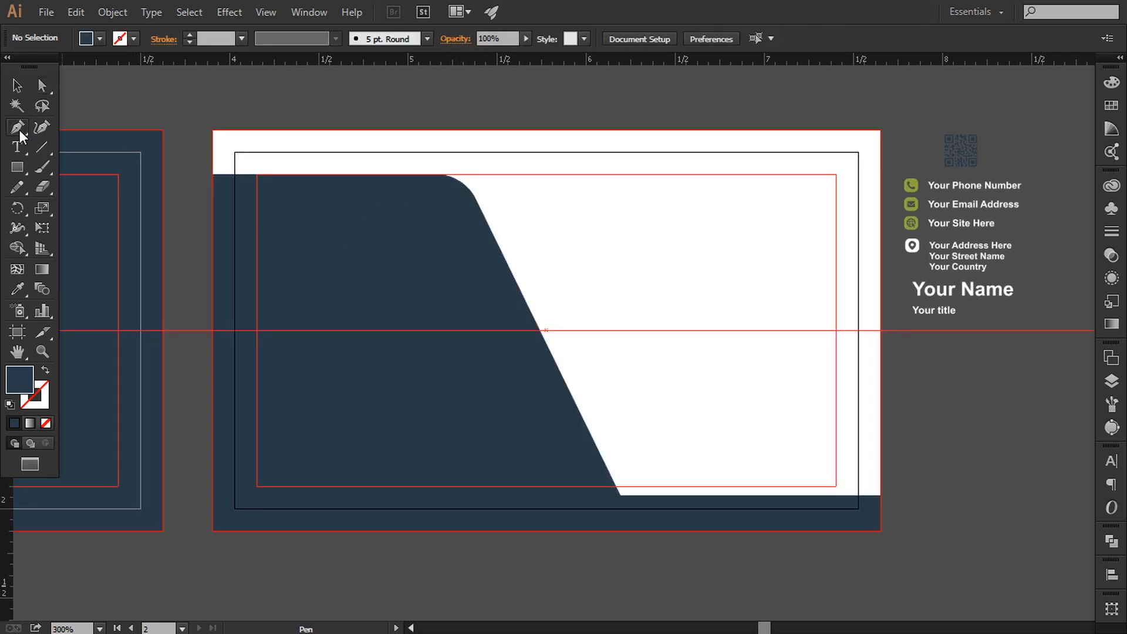
{"action": "left_click", "coordinate": [211, 272]}
{"action": "left_click", "coordinate": [329, 286]}
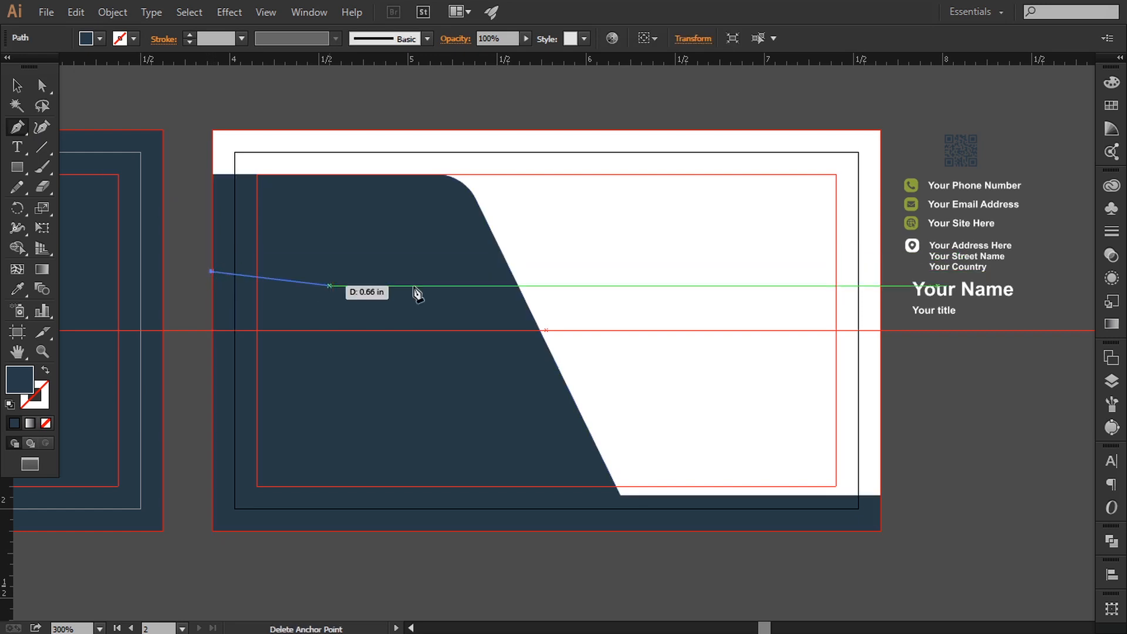
{"action": "left_click", "coordinate": [490, 271]}
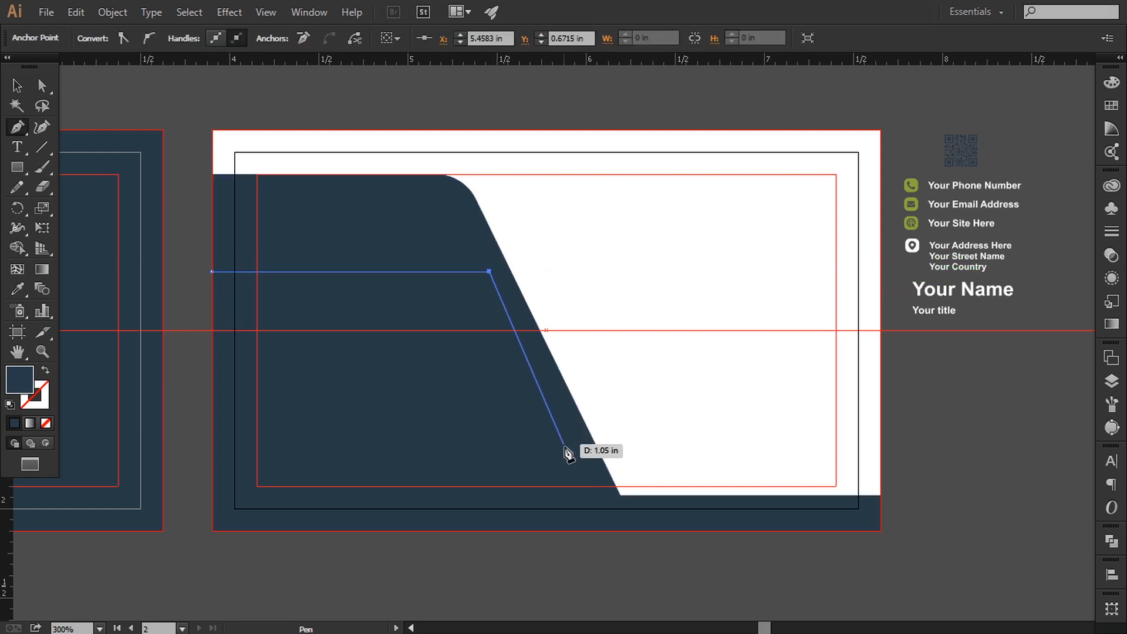
{"action": "left_click", "coordinate": [618, 532]}
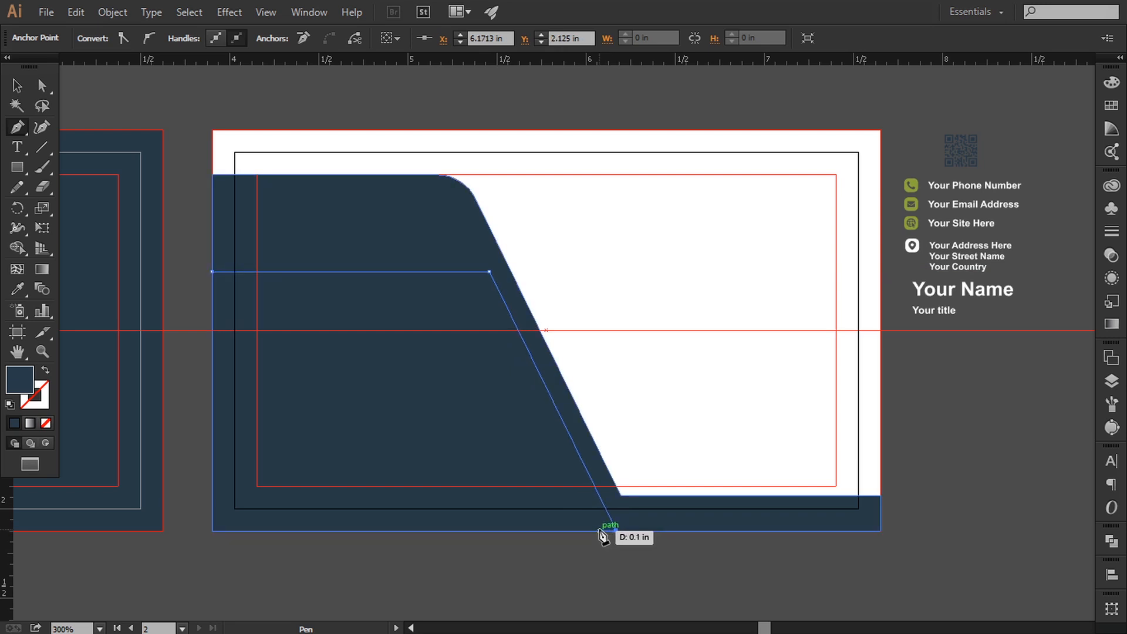
{"action": "left_click", "coordinate": [598, 530]}
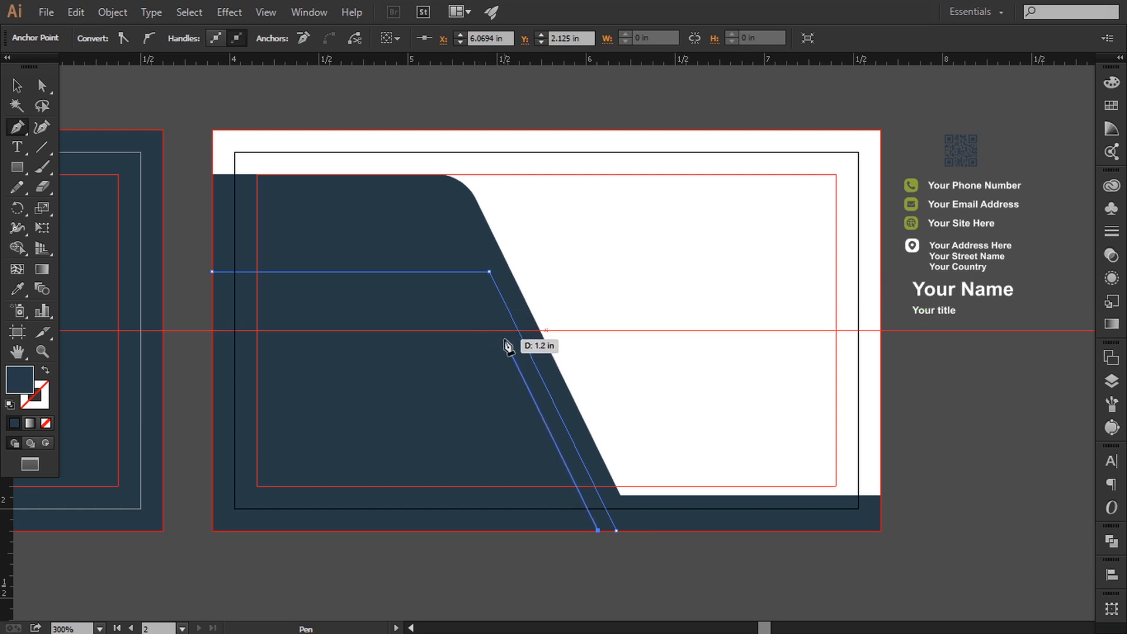
{"action": "left_click", "coordinate": [504, 339]}
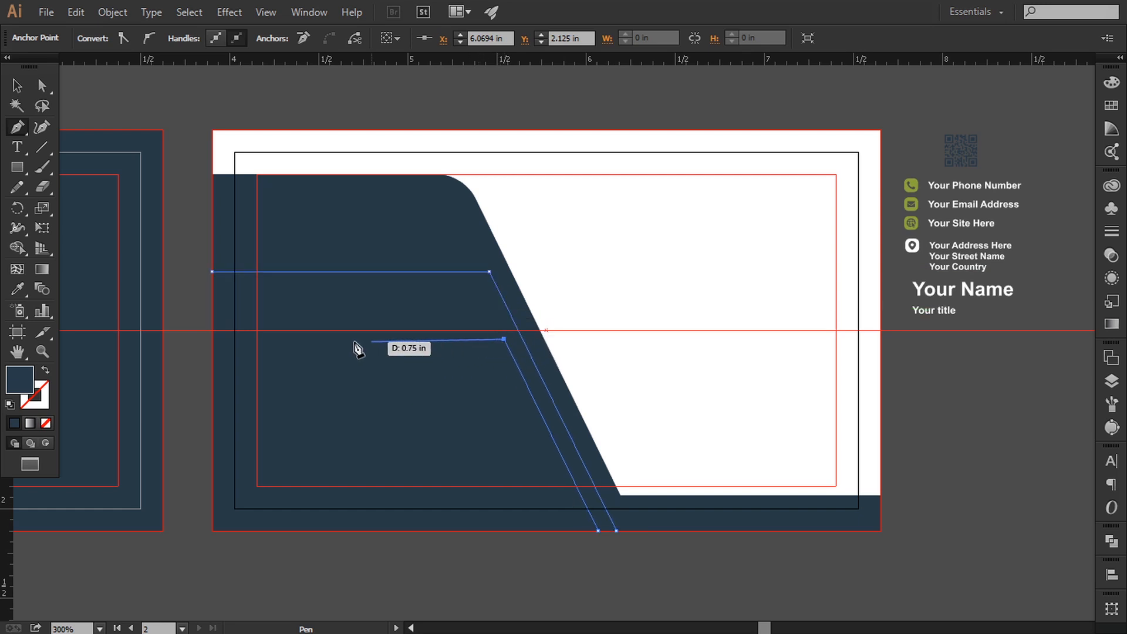
{"action": "left_click", "coordinate": [212, 339]}
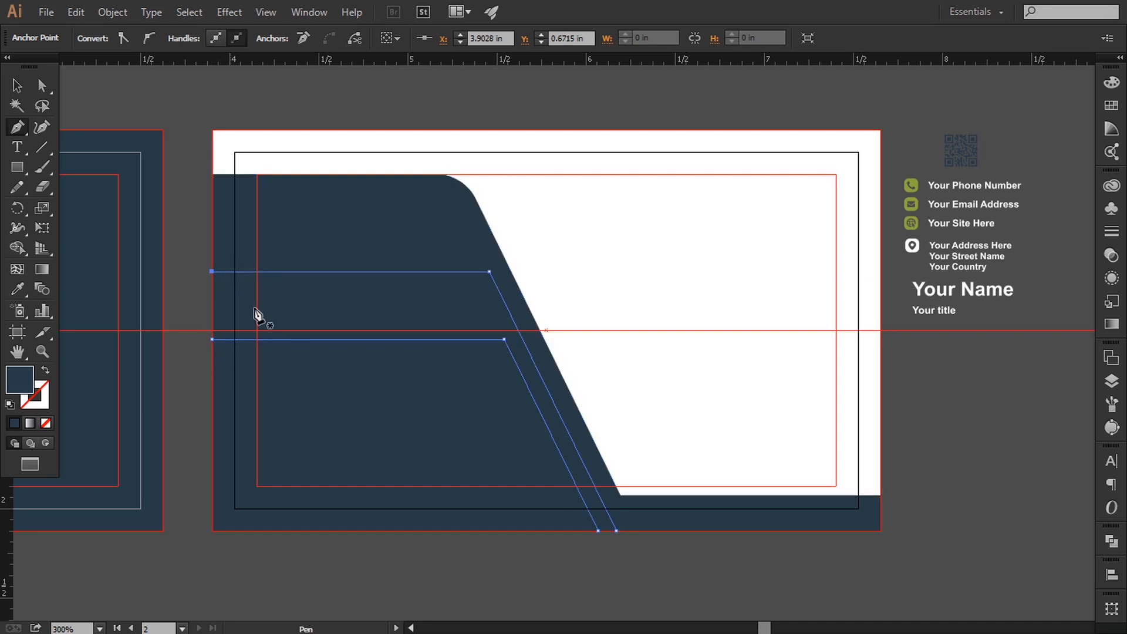
Fill the bent band with the green sampled from the logo on the first card.
{"action": "scroll", "coordinate": [347, 328], "scroll_direction": "left", "scroll_amount": 5}
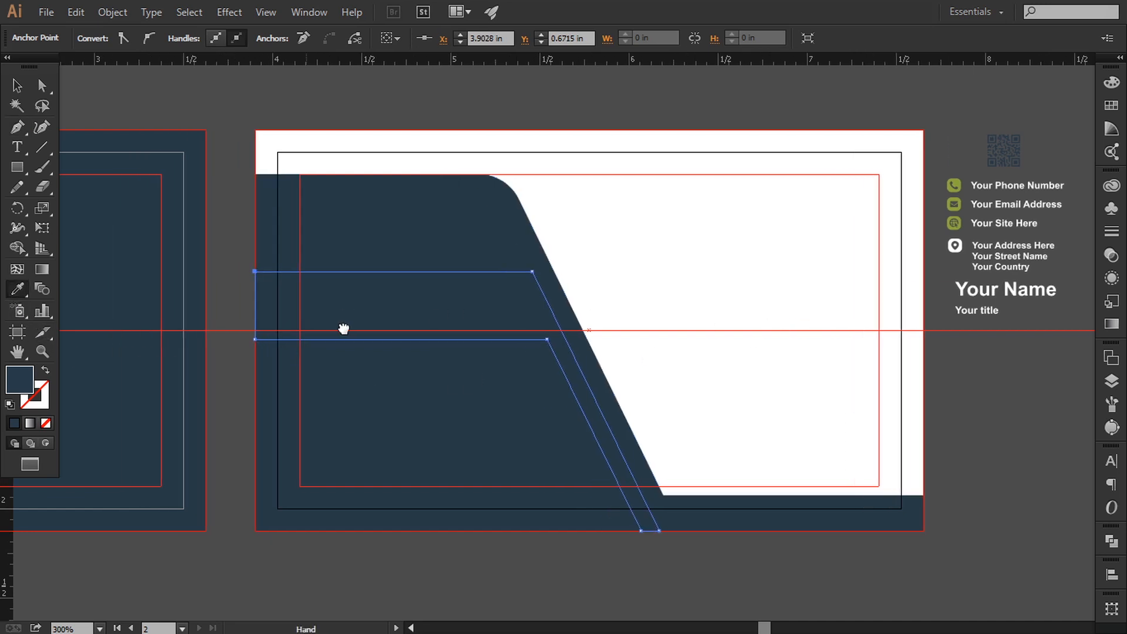
{"action": "left_click", "coordinate": [83, 304]}
{"action": "scroll", "coordinate": [370, 372], "scroll_direction": "right", "scroll_amount": 6}
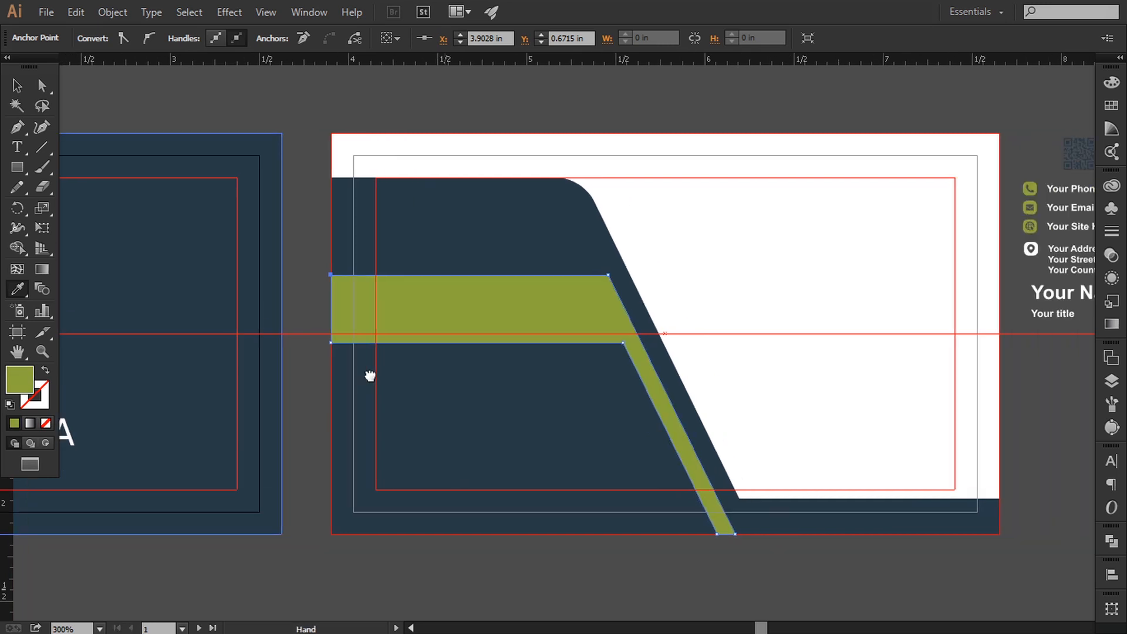
Thicken the green band's horizontal part by lowering both anchors of its bottom edge to Y about 1.1 in.
{"action": "key", "text": "a"}
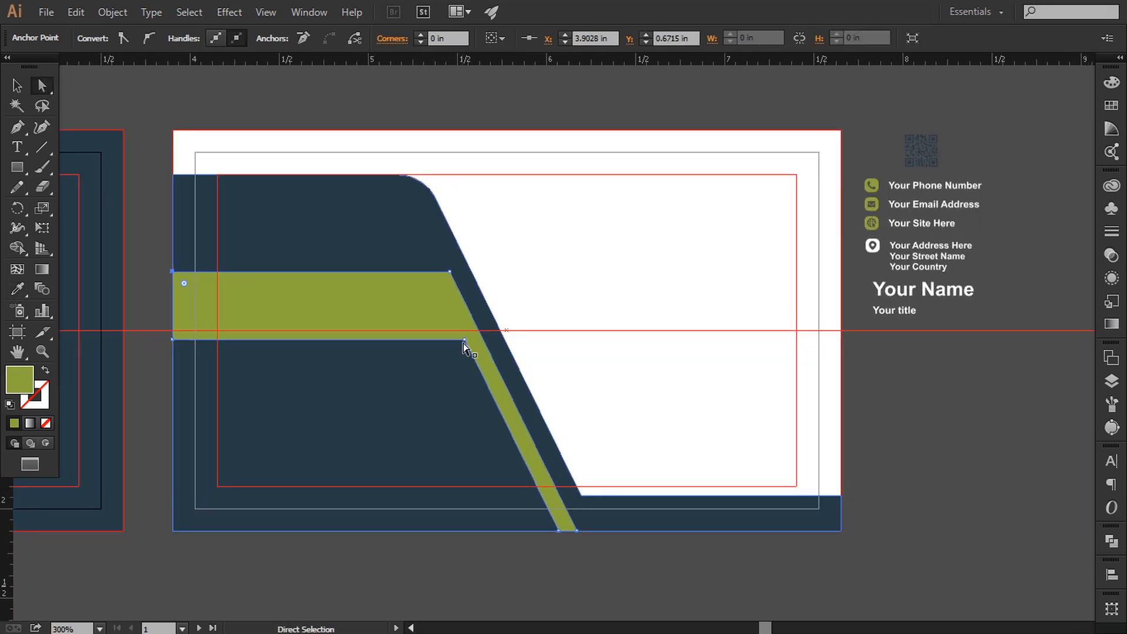
{"action": "left_click", "coordinate": [463, 341]}
{"action": "left_click_drag", "start_coordinate": [467, 343], "coordinate": [467, 347]}
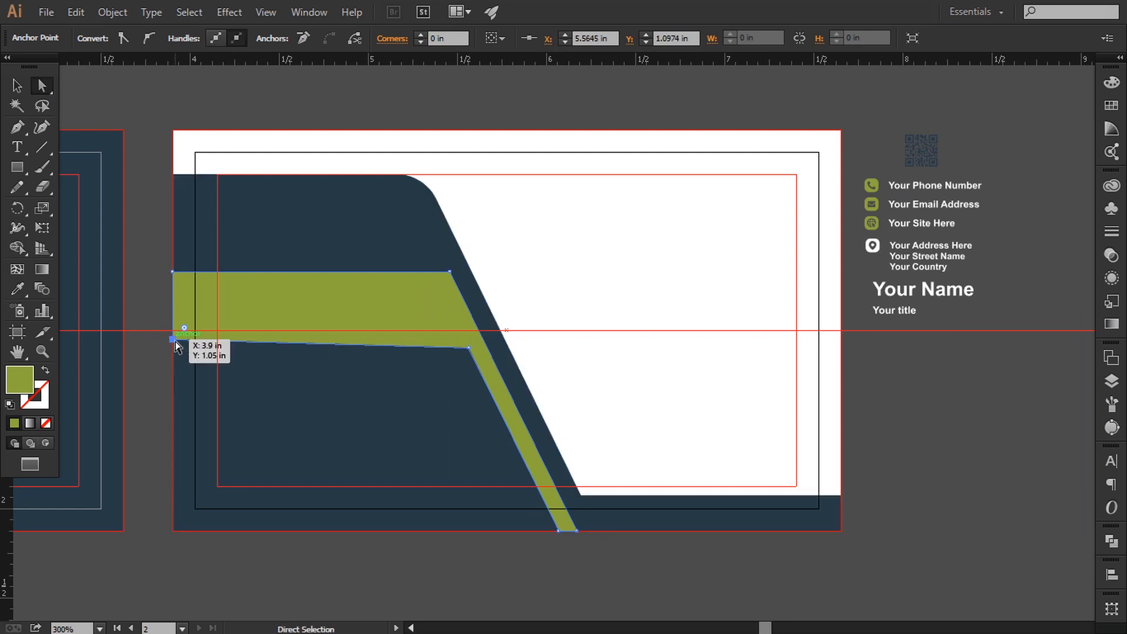
{"action": "left_click_drag", "start_coordinate": [174, 342], "coordinate": [173, 350]}
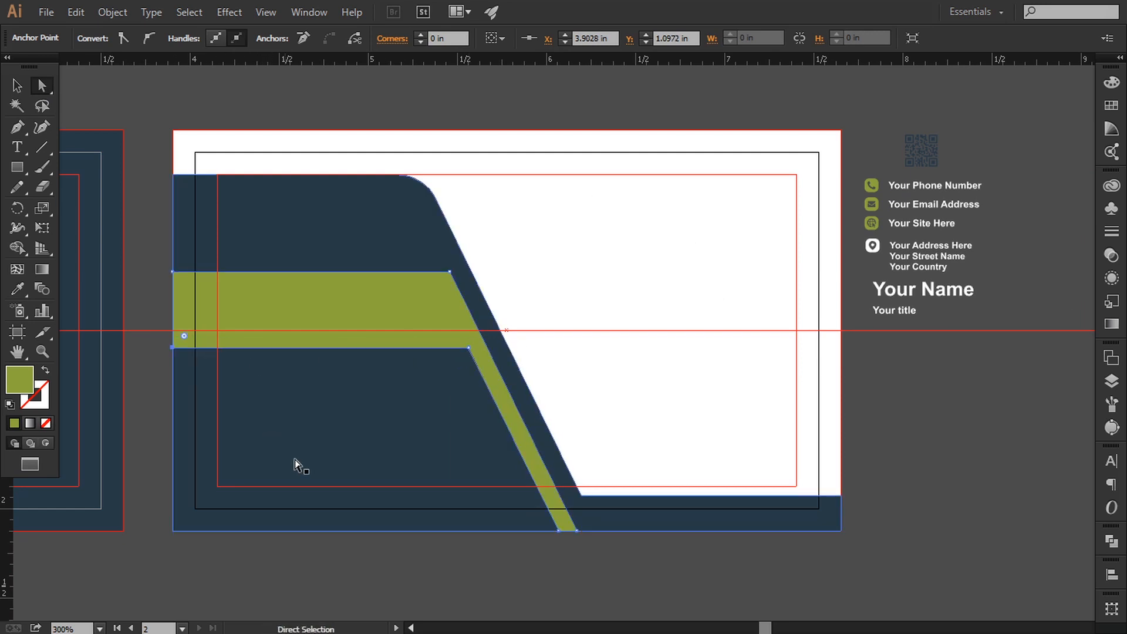
{"action": "scroll", "coordinate": [317, 469], "scroll_direction": "left", "scroll_amount": 1}
Round the green band's outer upper corner to a radius of 0.15 in.
{"action": "left_click", "coordinate": [468, 270]}
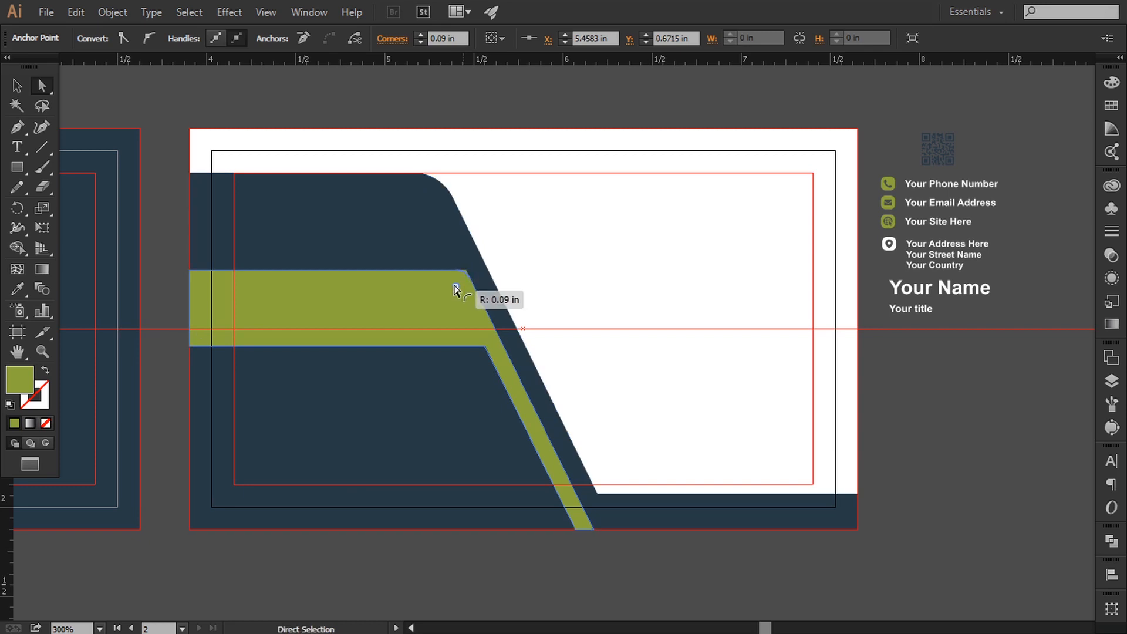
{"action": "left_click_drag", "start_coordinate": [450, 287], "coordinate": [452, 289]}
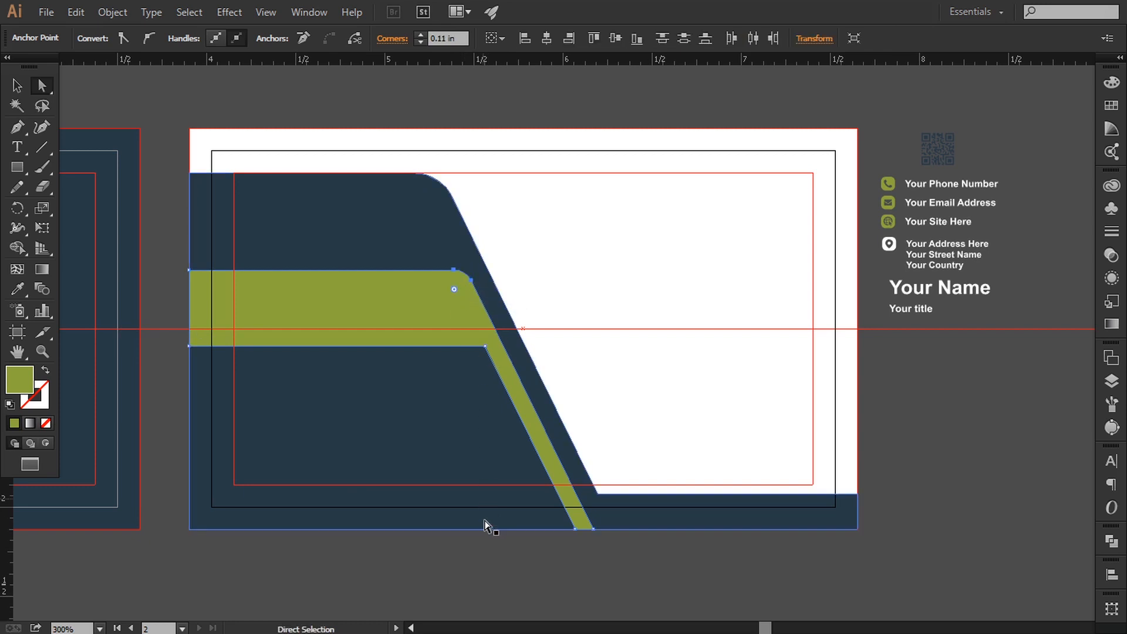
{"action": "left_click", "coordinate": [493, 570]}
{"action": "key", "text": "space"}
{"action": "left_click_drag", "start_coordinate": [346, 470], "coordinate": [366, 473]}
{"action": "left_click_drag", "start_coordinate": [514, 362], "coordinate": [500, 375]}
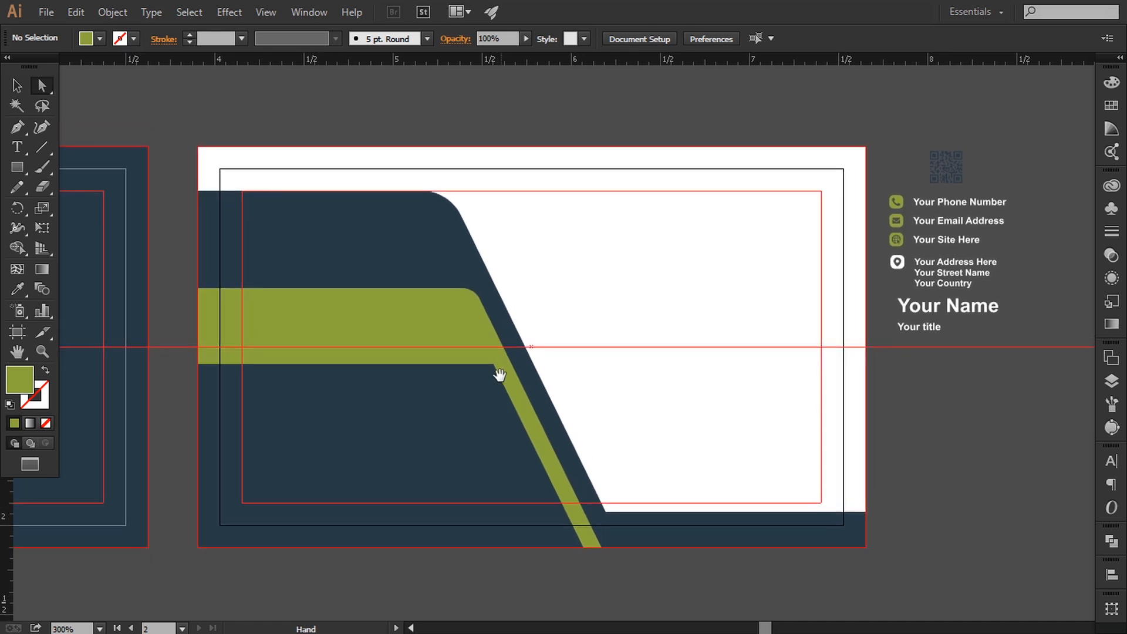
{"action": "left_click", "coordinate": [463, 305]}
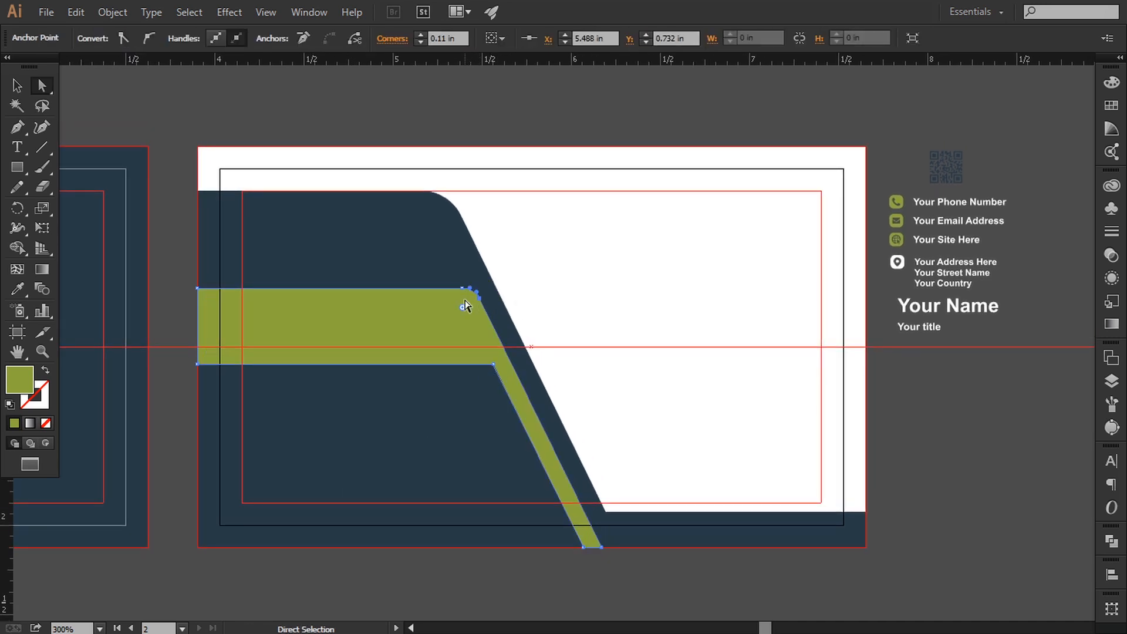
{"action": "left_click", "coordinate": [464, 305]}
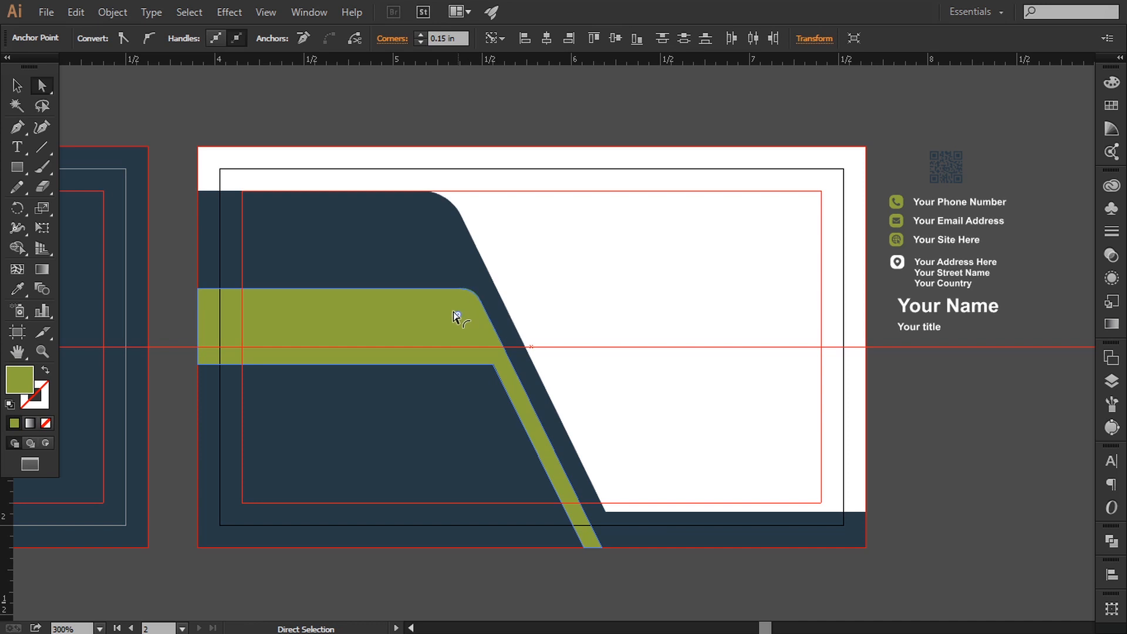
{"action": "left_click", "coordinate": [895, 453]}
{"action": "key", "text": "space"}
{"action": "left_click_drag", "start_coordinate": [506, 423], "coordinate": [518, 423]}
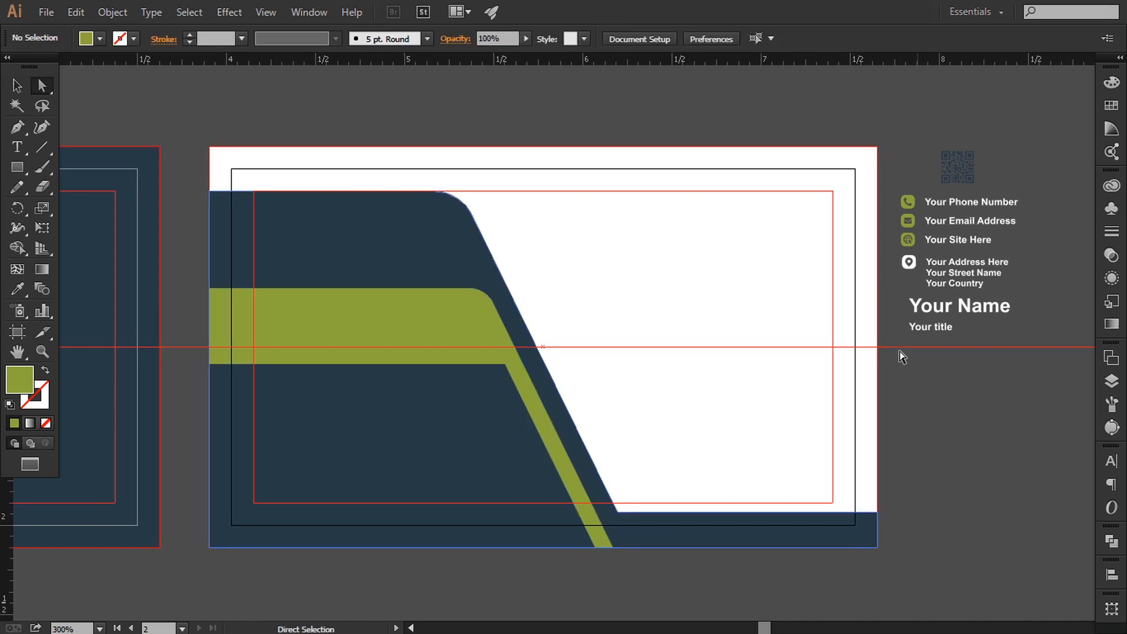
Move the name and title group onto the dark blue area above the green band and bring it to the front.
{"action": "left_click", "coordinate": [18, 86]}
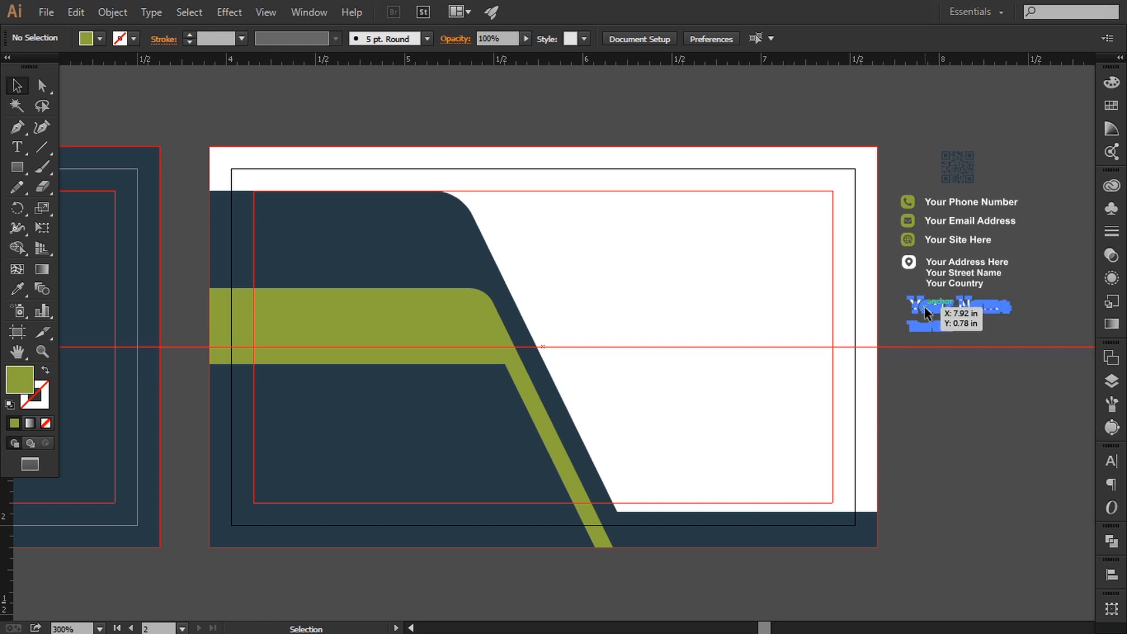
{"action": "left_click_drag", "start_coordinate": [925, 307], "coordinate": [295, 242]}
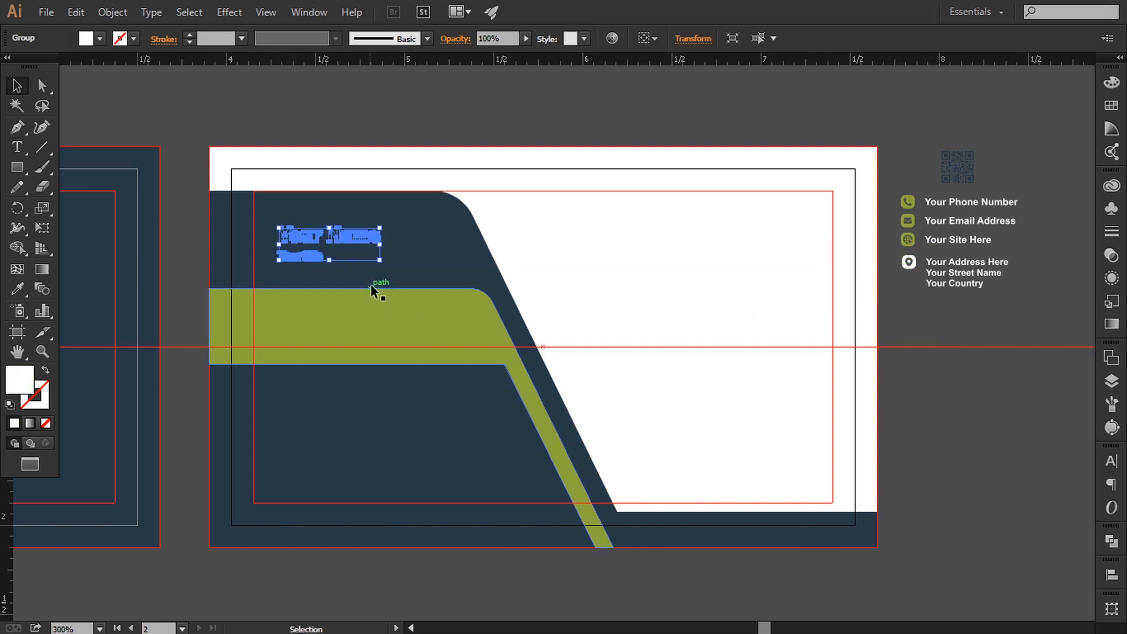
{"action": "right_click", "coordinate": [371, 242]}
{"action": "mouse_move", "coordinate": [427, 385]}
{"action": "left_click", "coordinate": [564, 384]}
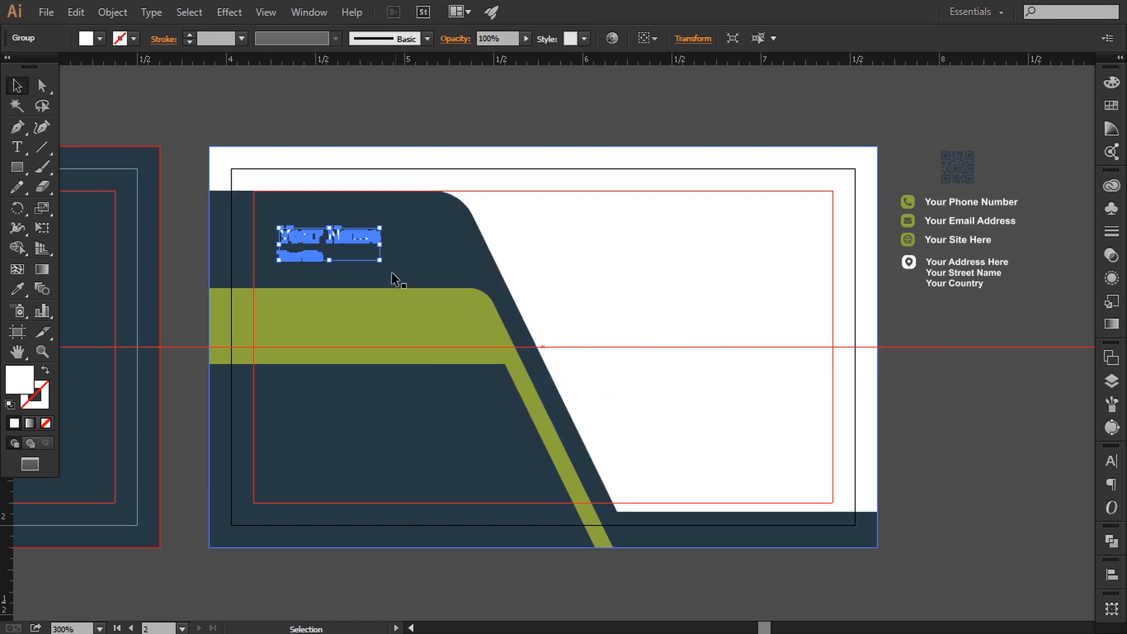
Enlarge the name and title group and nudge it slightly upward to centre it above the green band.
{"action": "left_click_drag", "start_coordinate": [380, 260], "coordinate": [419, 272]}
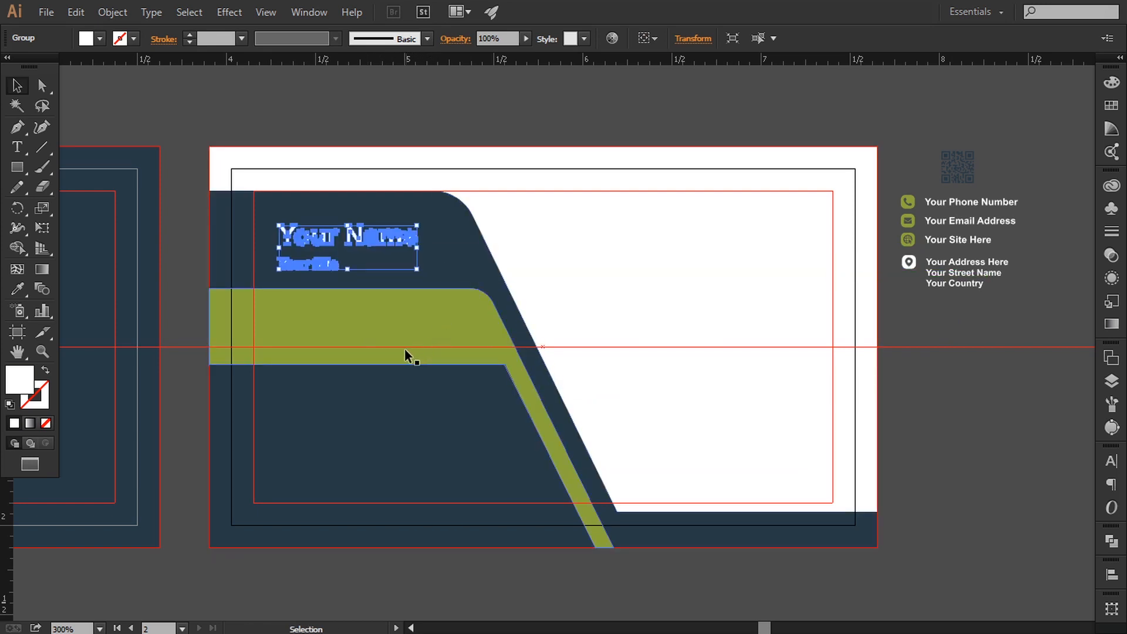
{"action": "key", "text": "Up"}
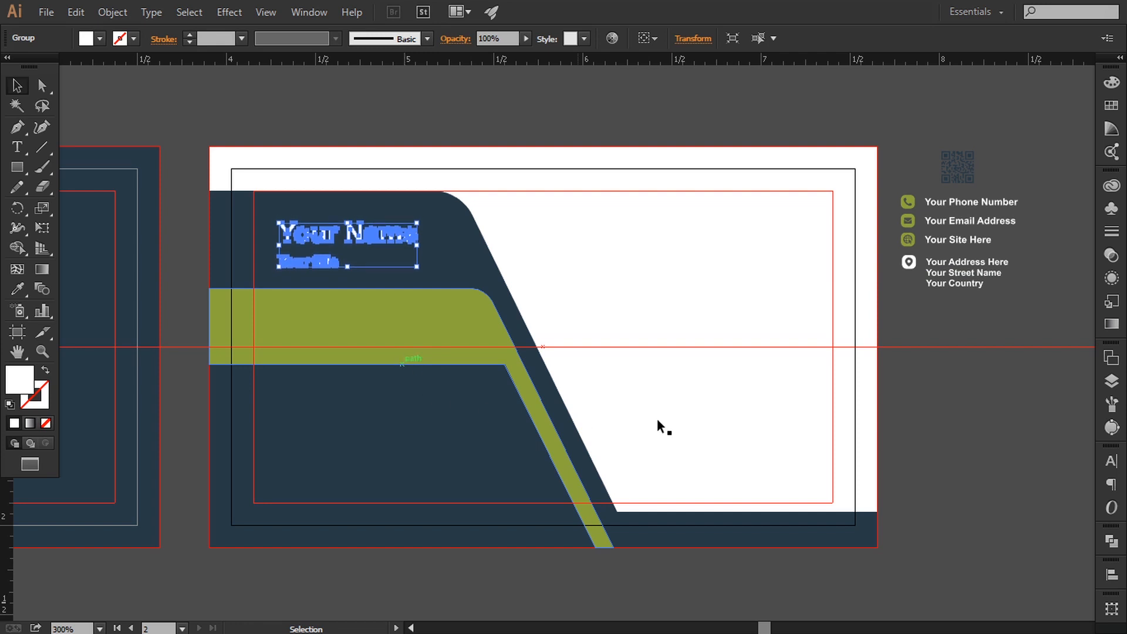
{"action": "key", "text": "Up"}
{"action": "key", "text": "Right"}
{"action": "key", "text": "Right"}
{"action": "key", "text": "Right"}
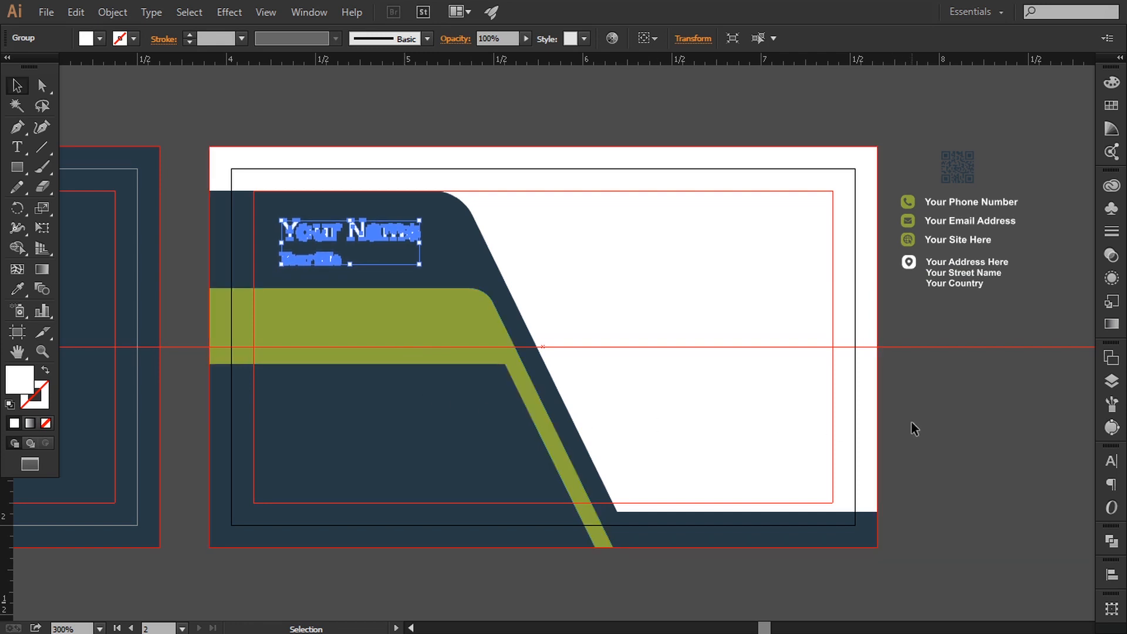
{"action": "key", "text": "Left"}
{"action": "key", "text": "Left"}
{"action": "key", "text": "Left"}
{"action": "left_click", "coordinate": [905, 424]}
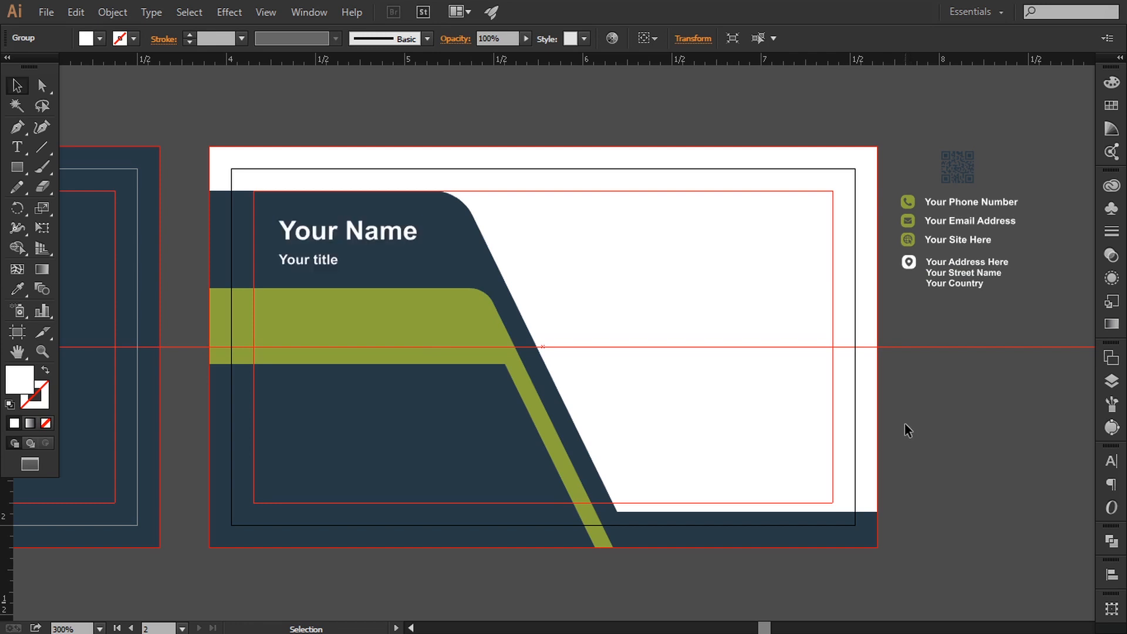
Place the address block in front on the green band against a vertical guide at the name's left edge, and enlarge it.
{"action": "left_click_drag", "start_coordinate": [8, 517], "coordinate": [277, 507]}
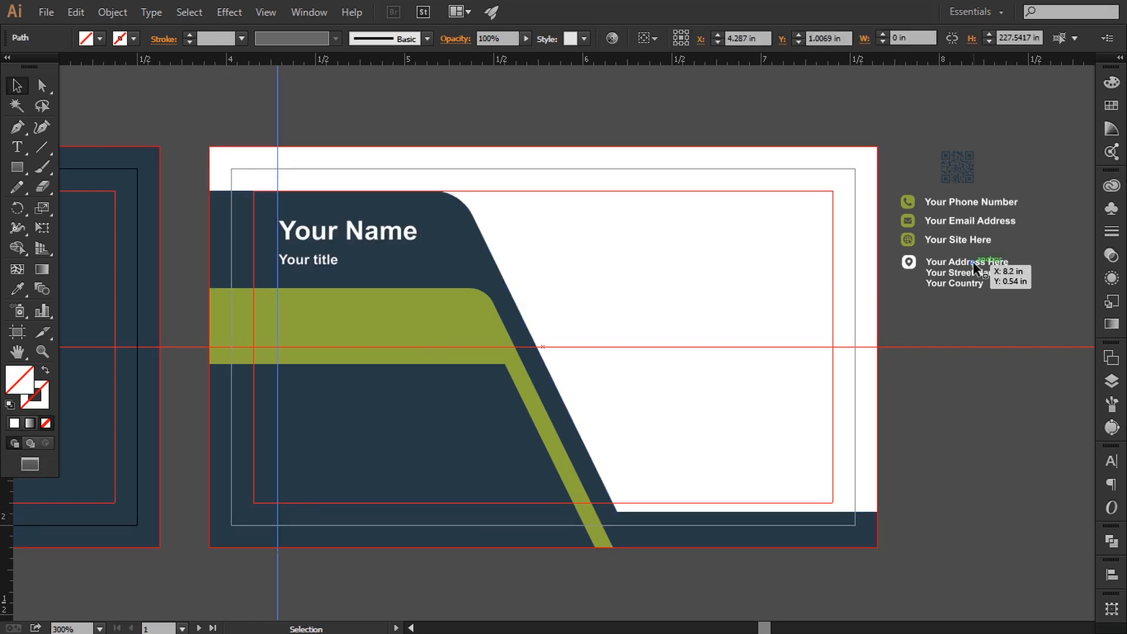
{"action": "left_click_drag", "start_coordinate": [963, 267], "coordinate": [328, 314]}
{"action": "right_click", "coordinate": [340, 317]}
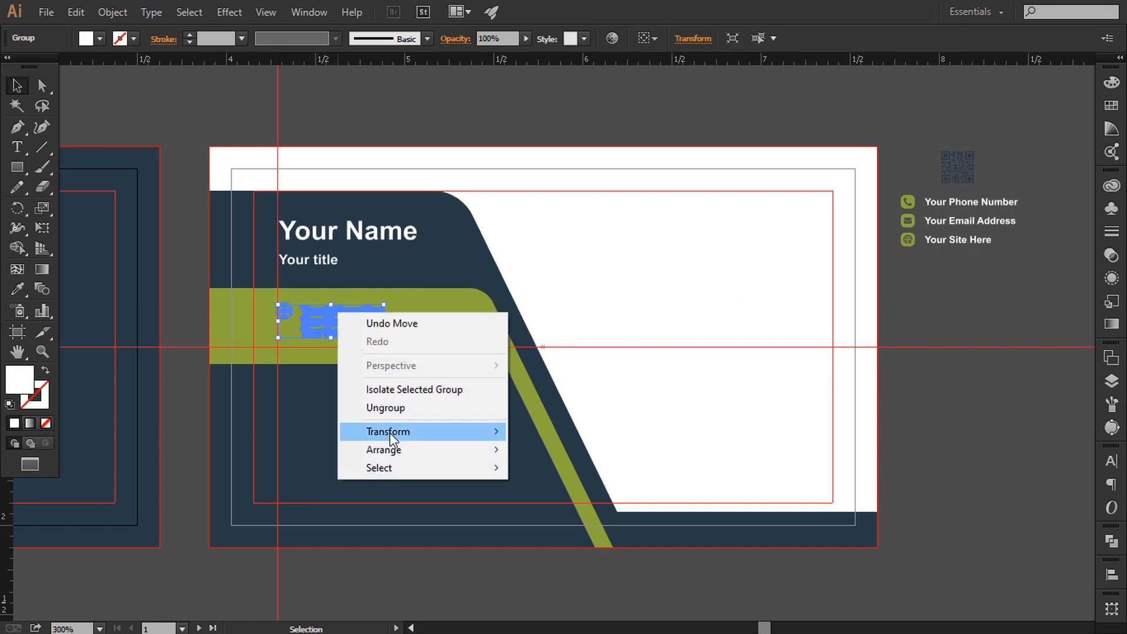
{"action": "left_click", "coordinate": [529, 451]}
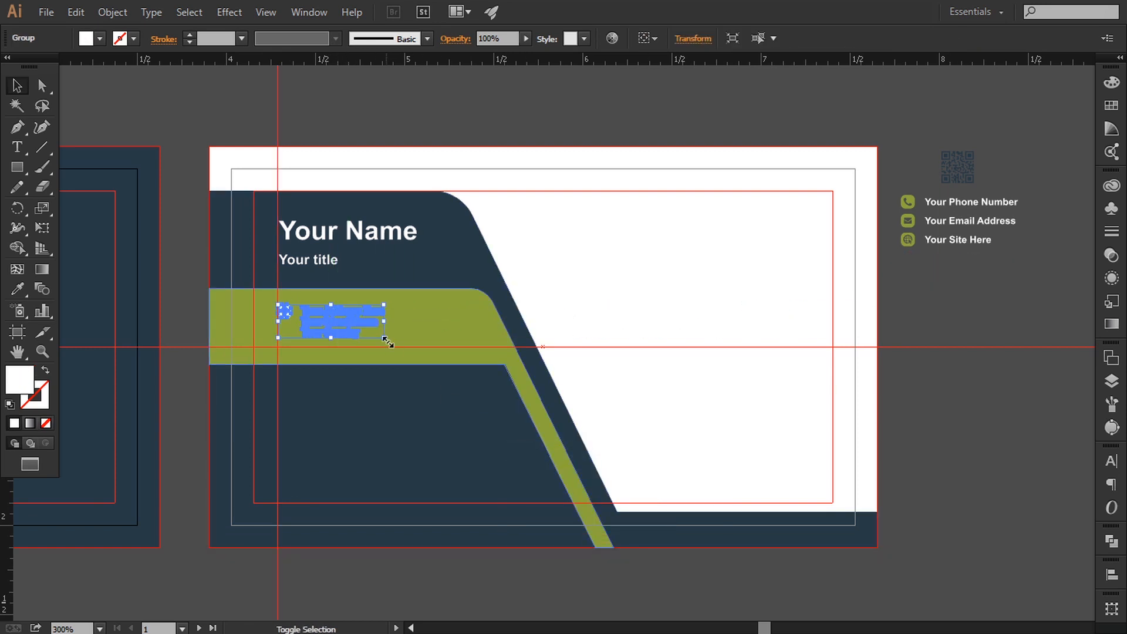
{"action": "left_click_drag", "start_coordinate": [386, 341], "coordinate": [438, 352]}
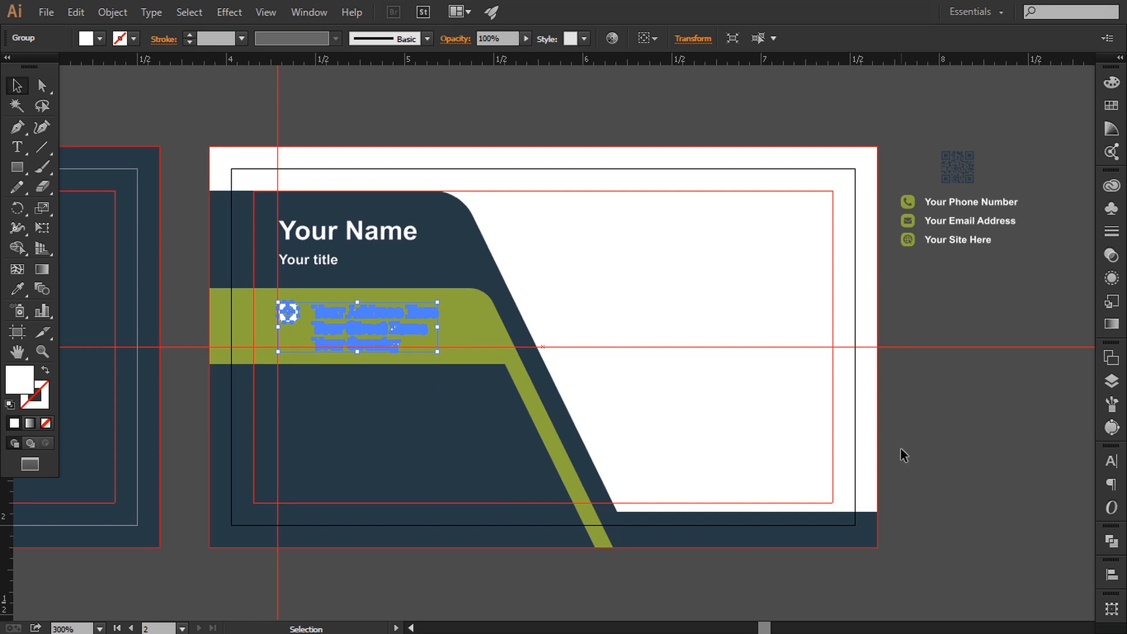
Reduce the address block slightly so it fits within the green band, keeping its icon aligned with the vertical guide.
{"action": "left_click", "coordinate": [931, 456]}
{"action": "key", "text": "space"}
{"action": "left_click_drag", "start_coordinate": [706, 453], "coordinate": [703, 442]}
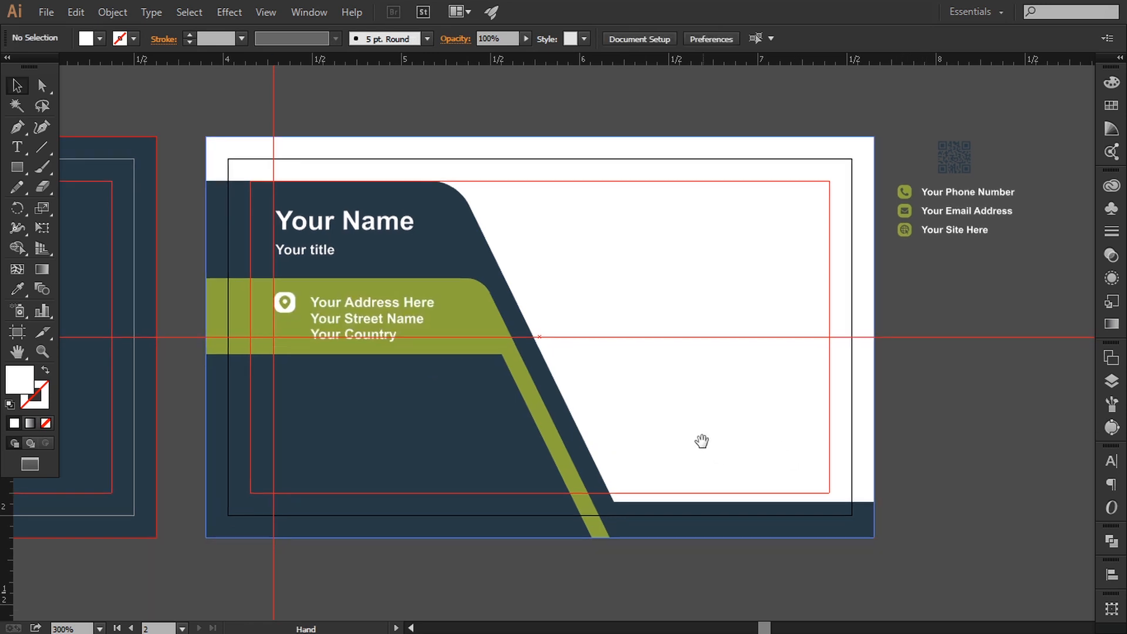
{"action": "left_click", "coordinate": [413, 304]}
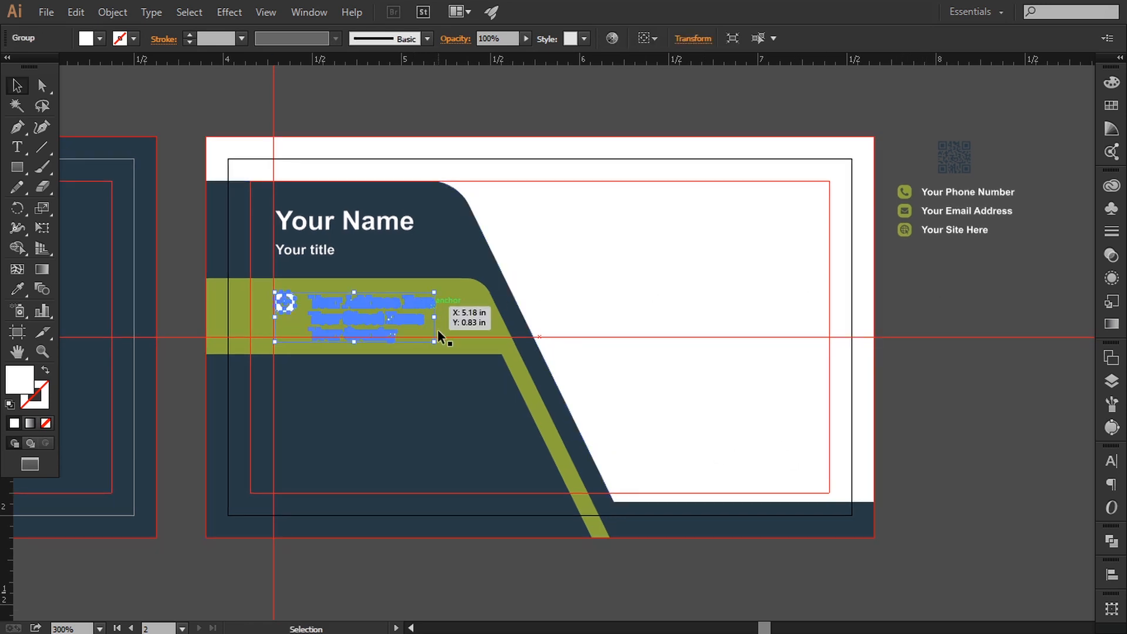
{"action": "left_click_drag", "start_coordinate": [435, 344], "coordinate": [423, 338]}
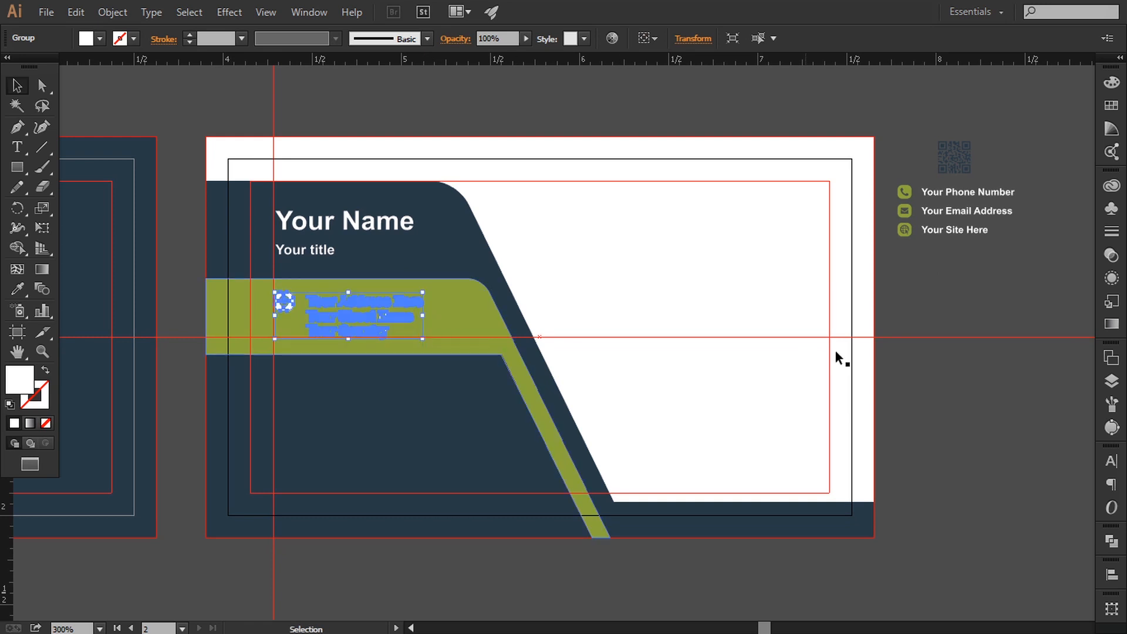
{"action": "left_click", "coordinate": [919, 387]}
Place the phone, email and site block in front on the dark blue area below the green band, aligned with the vertical guide, and enlarge it.
{"action": "key", "text": "space"}
{"action": "left_click_drag", "start_coordinate": [911, 387], "coordinate": [919, 386]}
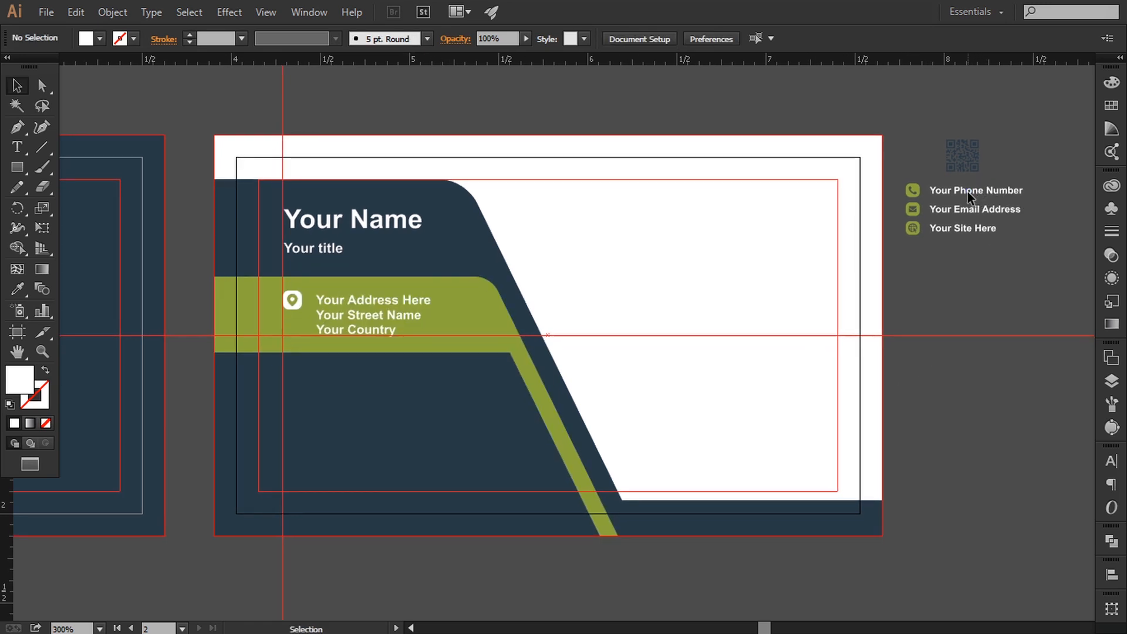
{"action": "left_click_drag", "start_coordinate": [967, 191], "coordinate": [346, 395]}
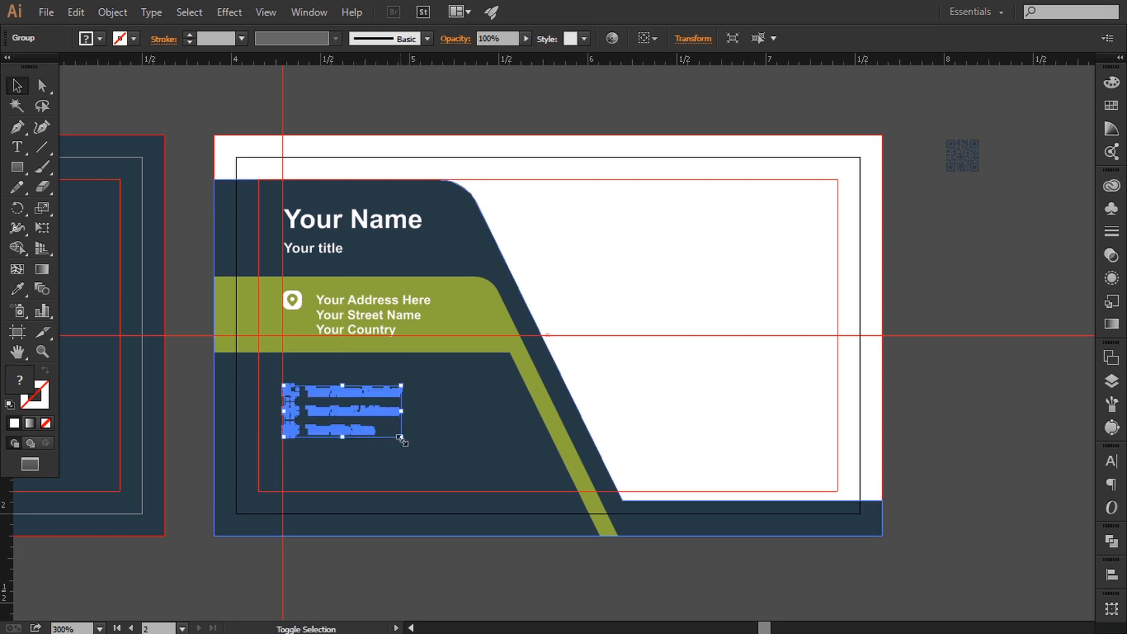
{"action": "left_click_drag", "start_coordinate": [400, 437], "coordinate": [432, 456]}
{"action": "right_click", "coordinate": [432, 457]}
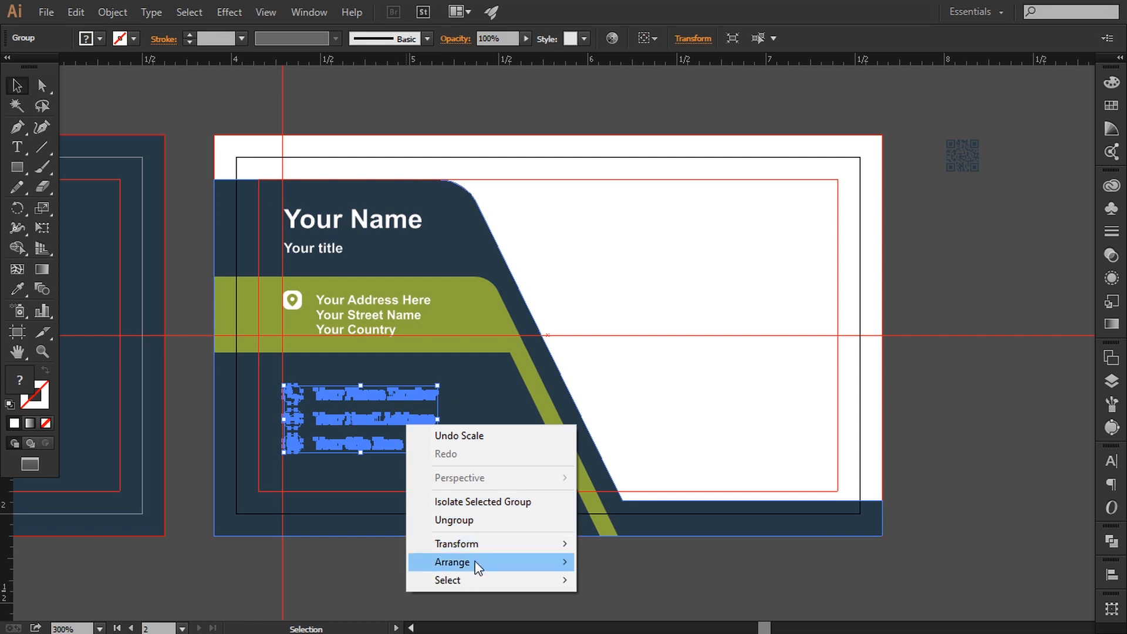
{"action": "mouse_move", "coordinate": [477, 565]}
{"action": "left_click", "coordinate": [757, 482]}
{"action": "left_click", "coordinate": [897, 459]}
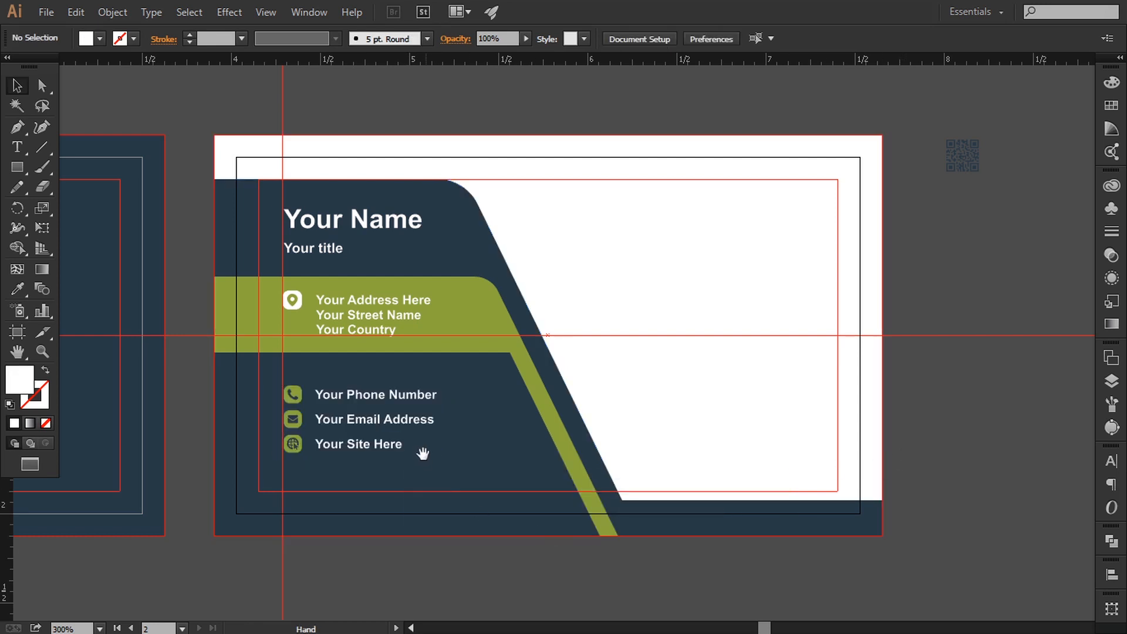
{"action": "left_click_drag", "start_coordinate": [423, 453], "coordinate": [441, 440]}
{"action": "left_click", "coordinate": [434, 419]}
{"action": "left_click", "coordinate": [935, 483]}
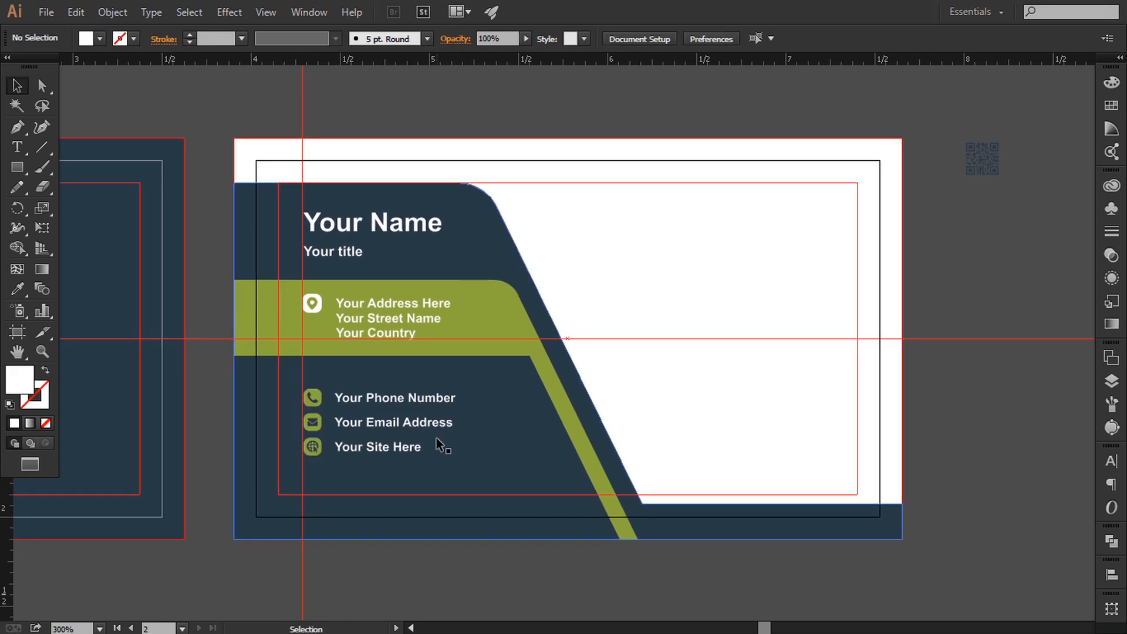
Copy the logo from the dark blue card side onto the white area of the contact side and bring it to the front.
{"action": "left_click_drag", "start_coordinate": [644, 337], "coordinate": [602, 345]}
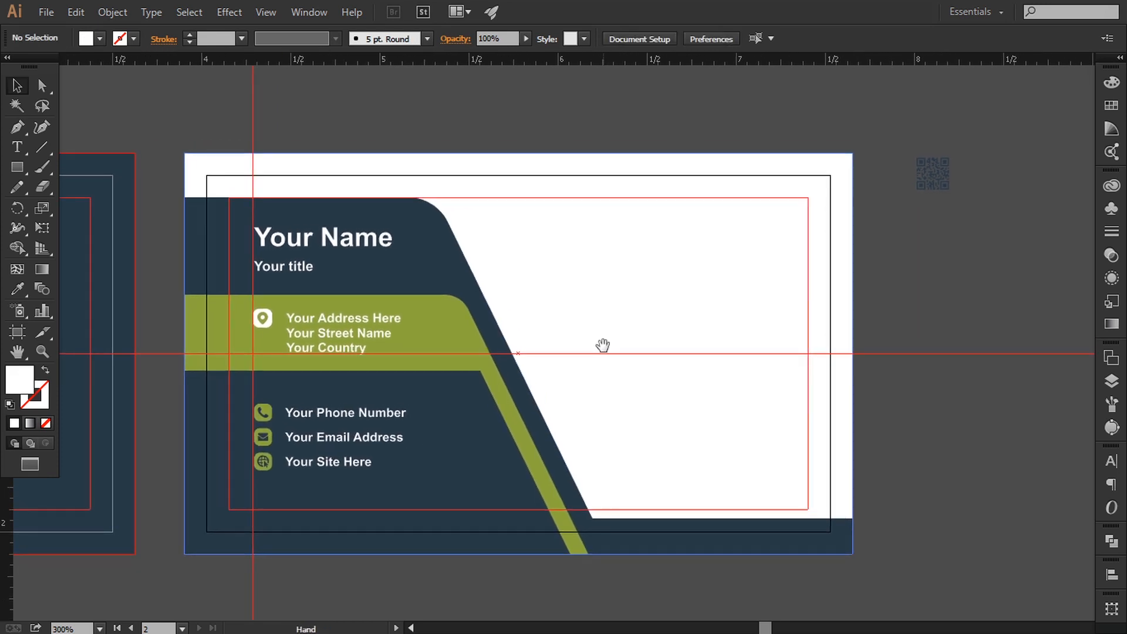
{"action": "left_click_drag", "start_coordinate": [459, 296], "coordinate": [480, 294]}
{"action": "scroll", "coordinate": [360, 320], "scroll_direction": "left", "scroll_amount": 5}
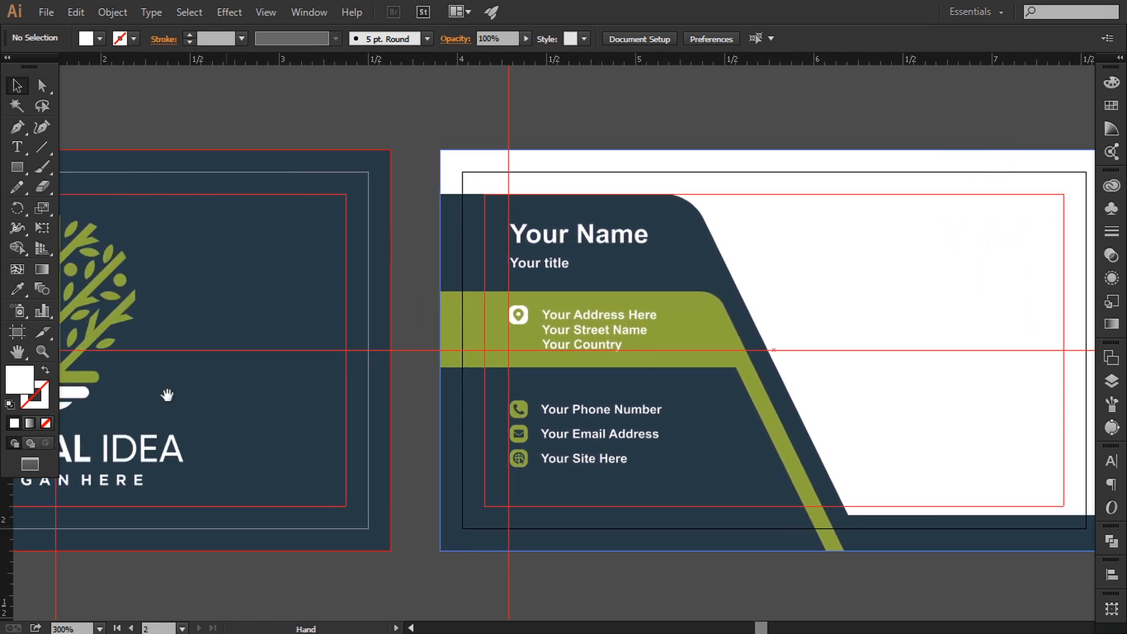
{"action": "left_click", "coordinate": [120, 325]}
{"action": "left_click_drag", "start_coordinate": [116, 323], "coordinate": [943, 346]}
{"action": "scroll", "coordinate": [942, 345], "scroll_direction": "right", "scroll_amount": 5}
{"action": "right_click", "coordinate": [650, 321]}
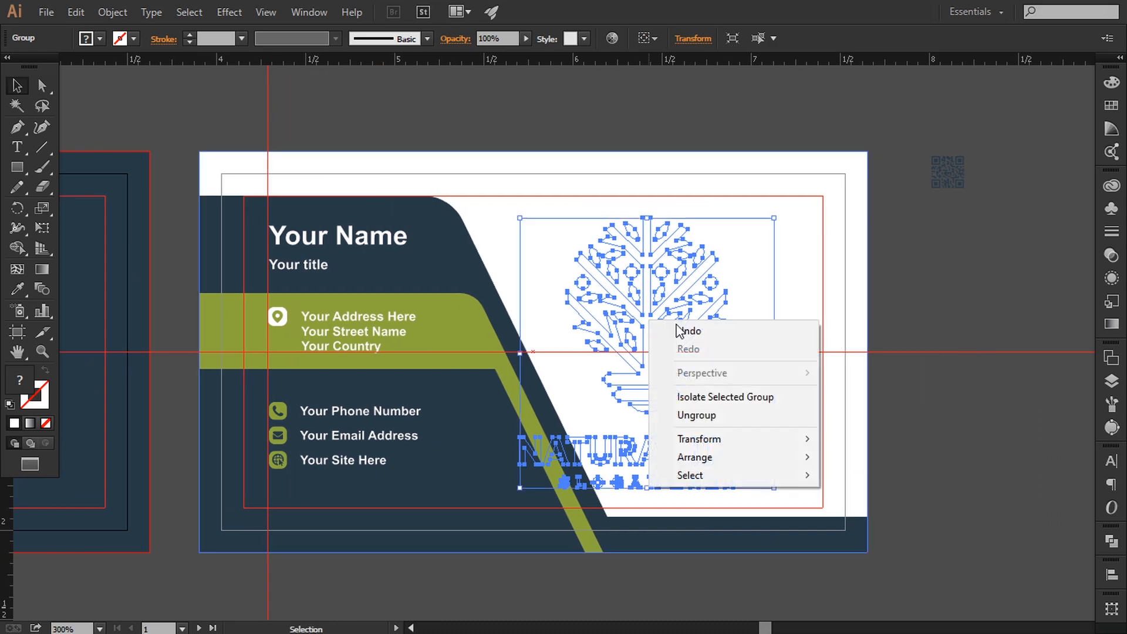
{"action": "mouse_move", "coordinate": [706, 456]}
{"action": "left_click", "coordinate": [843, 457]}
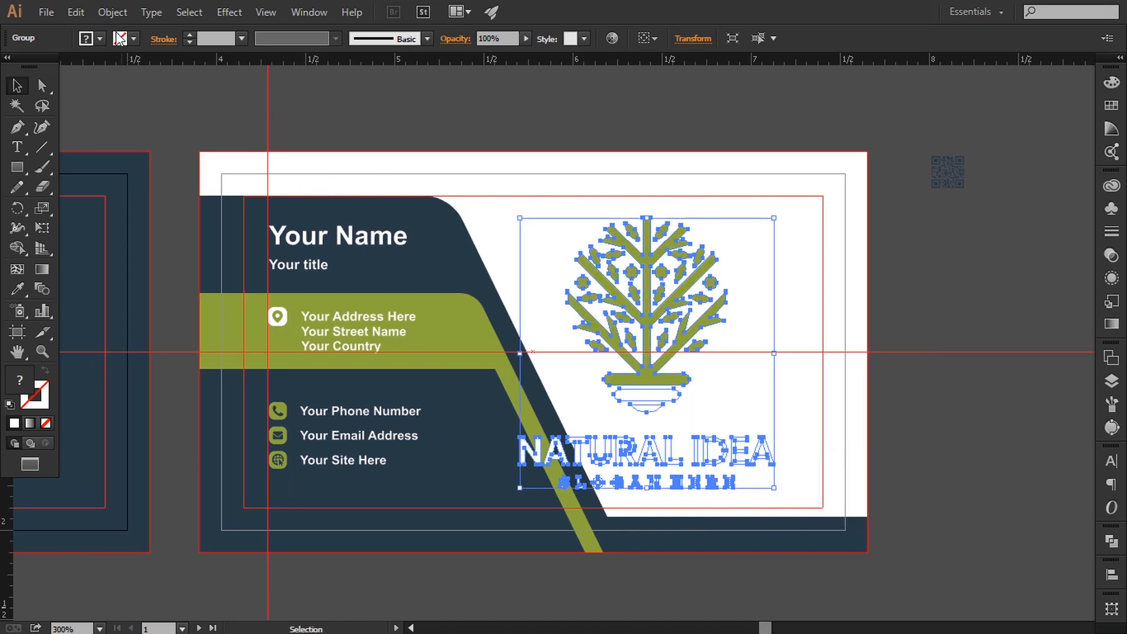
Ungroup the copied logo and delete its NATURAL IDEA name and its slogan, leaving only the tree emblem.
{"action": "left_click", "coordinate": [113, 12]}
{"action": "left_click", "coordinate": [139, 92]}
{"action": "left_click", "coordinate": [193, 117]}
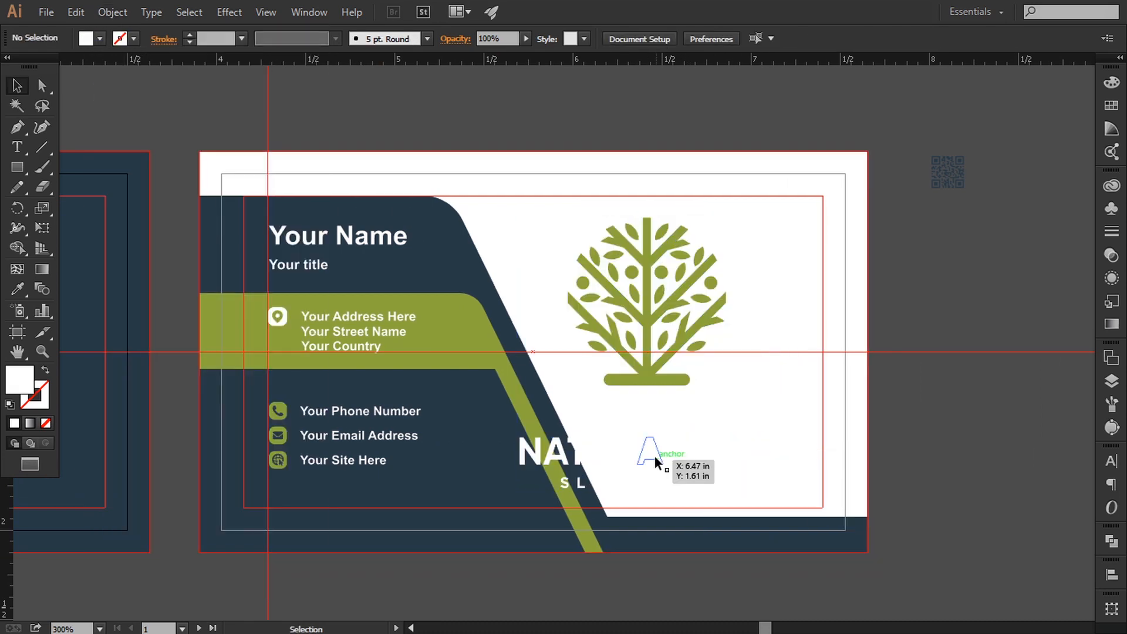
{"action": "left_click", "coordinate": [654, 457]}
{"action": "key", "text": "Delete"}
{"action": "left_click", "coordinate": [578, 487]}
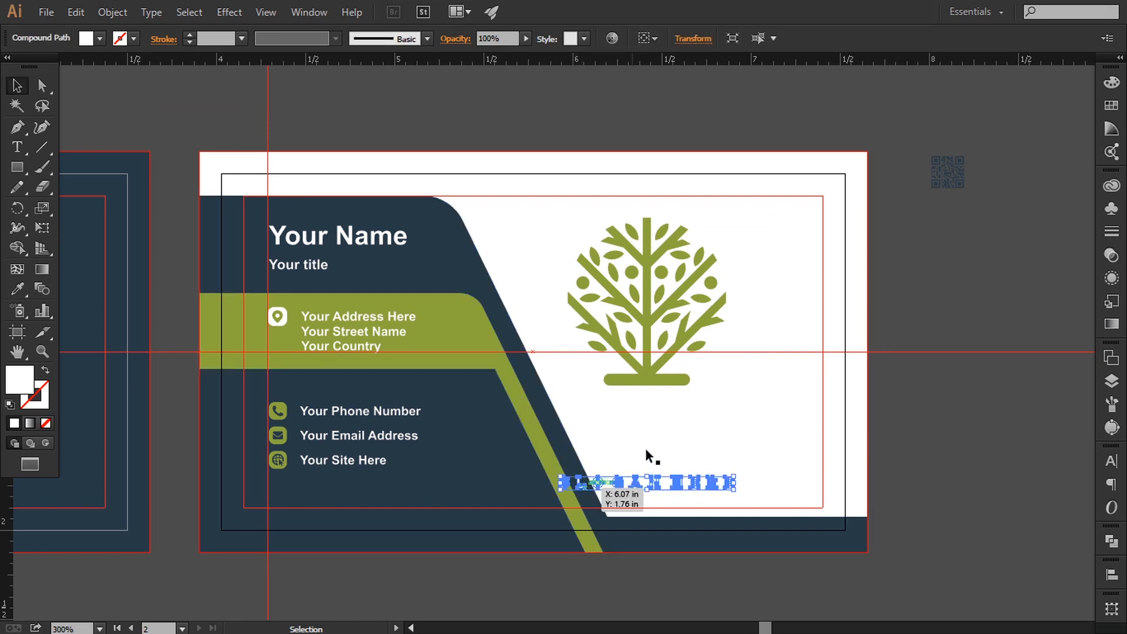
{"action": "key", "text": "Delete"}
Fill the two white base shapes under the tree emblem with the dark blue sampled from the card.
{"action": "left_click", "coordinate": [649, 405]}
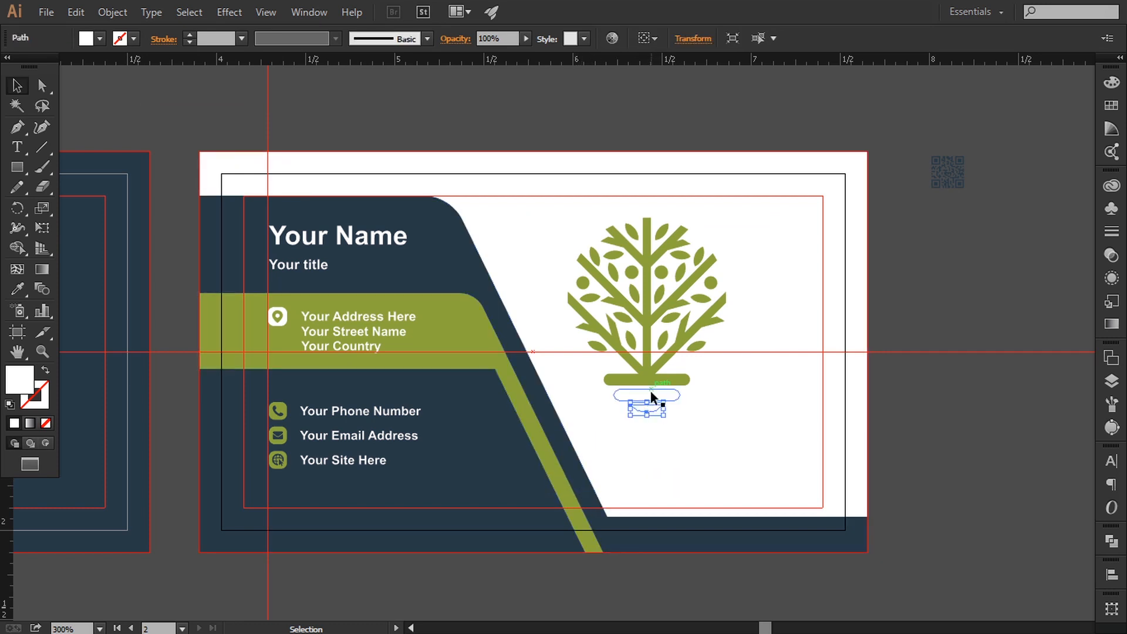
{"action": "left_click", "coordinate": [650, 390], "text": "shift"}
{"action": "left_click", "coordinate": [17, 288]}
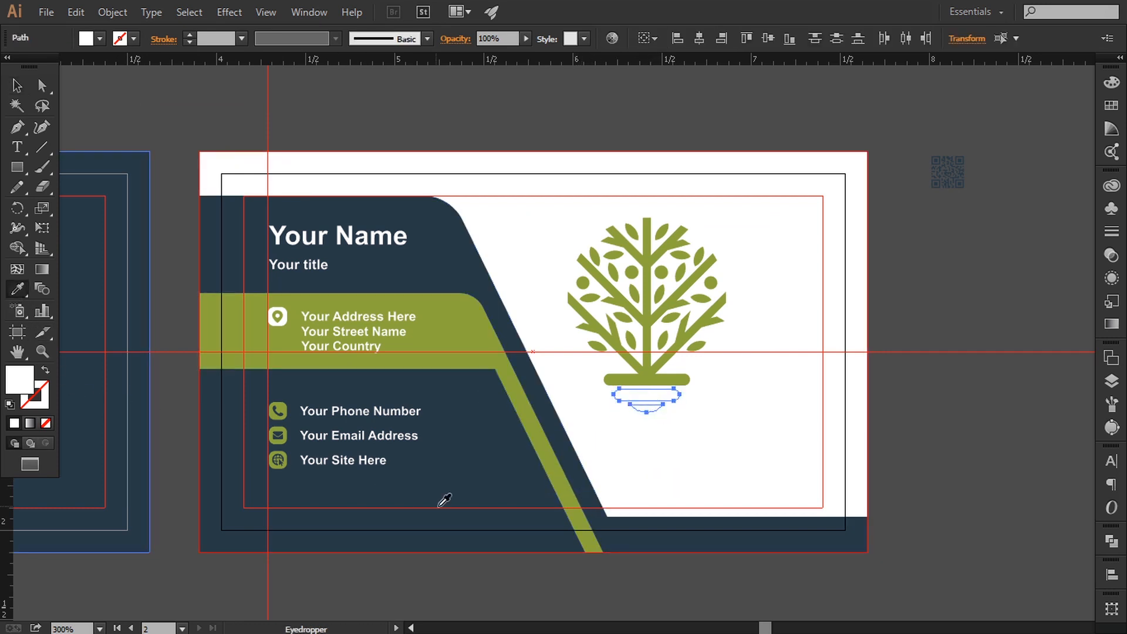
{"action": "left_click", "coordinate": [448, 475]}
{"action": "left_click", "coordinate": [17, 85]}
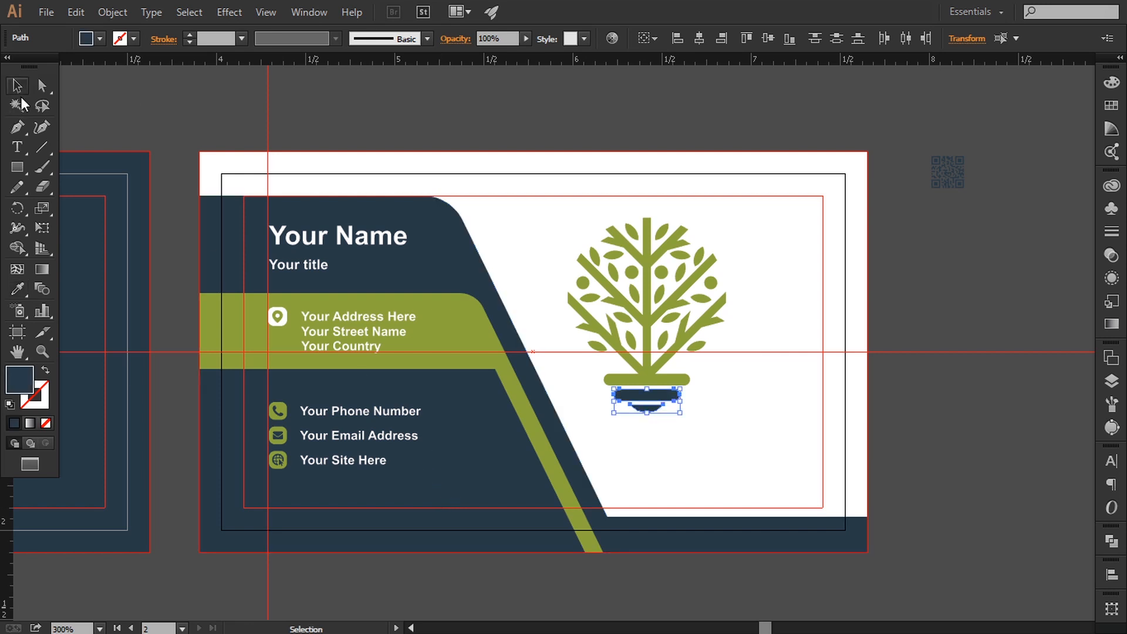
Group the green tree with its two dark blue base shapes.
{"action": "left_click", "coordinate": [636, 317], "text": "shift"}
{"action": "left_click", "coordinate": [110, 12]}
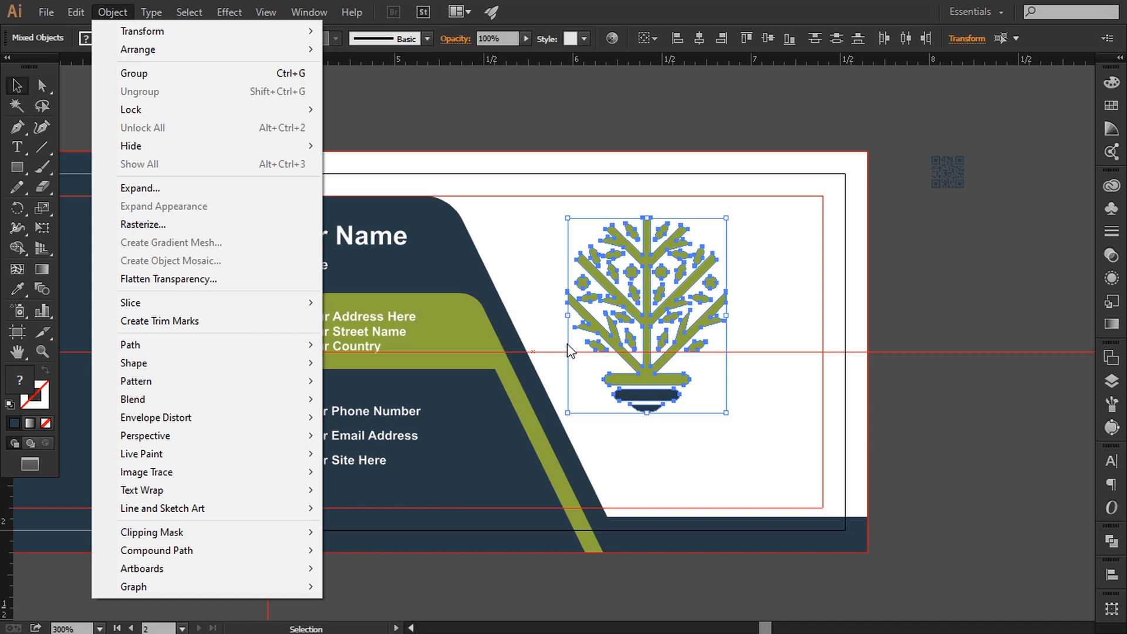
{"action": "left_click", "coordinate": [154, 74]}
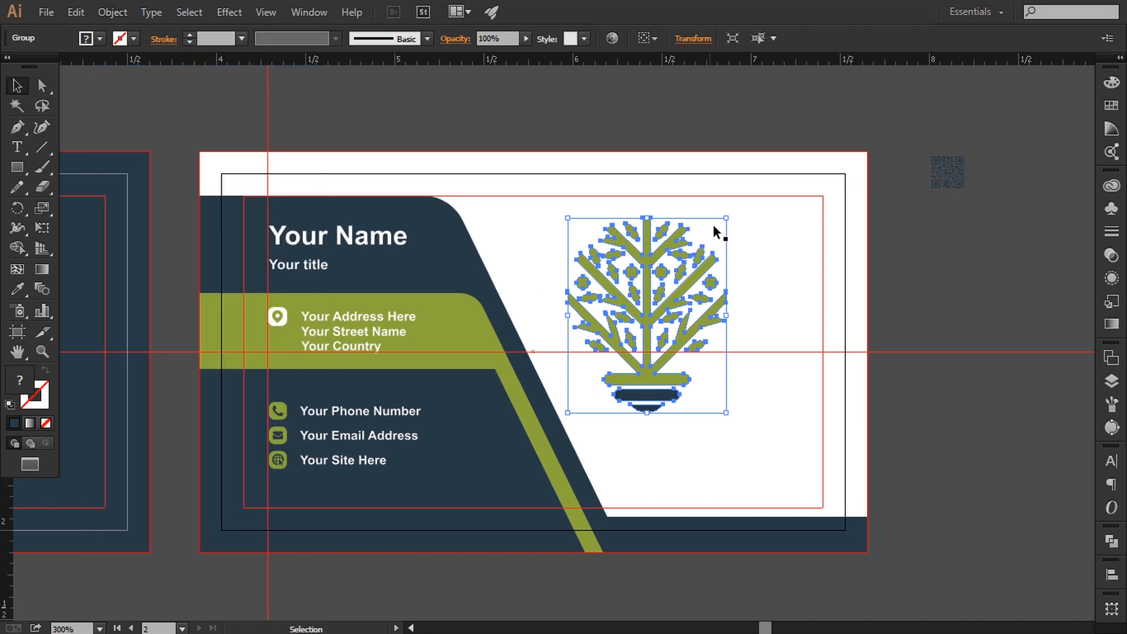
Scale down the tree emblem and position it in the upper part of the card's white area, toward the outer edge.
{"action": "left_click_drag", "start_coordinate": [726, 218], "coordinate": [697, 254]}
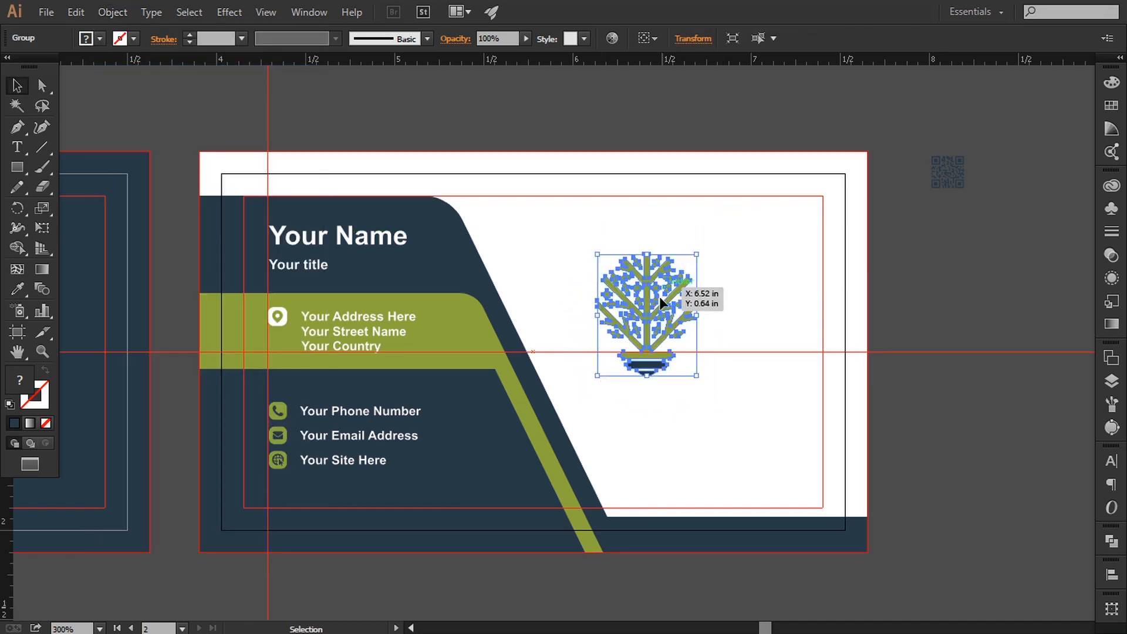
{"action": "left_click_drag", "start_coordinate": [659, 297], "coordinate": [680, 261]}
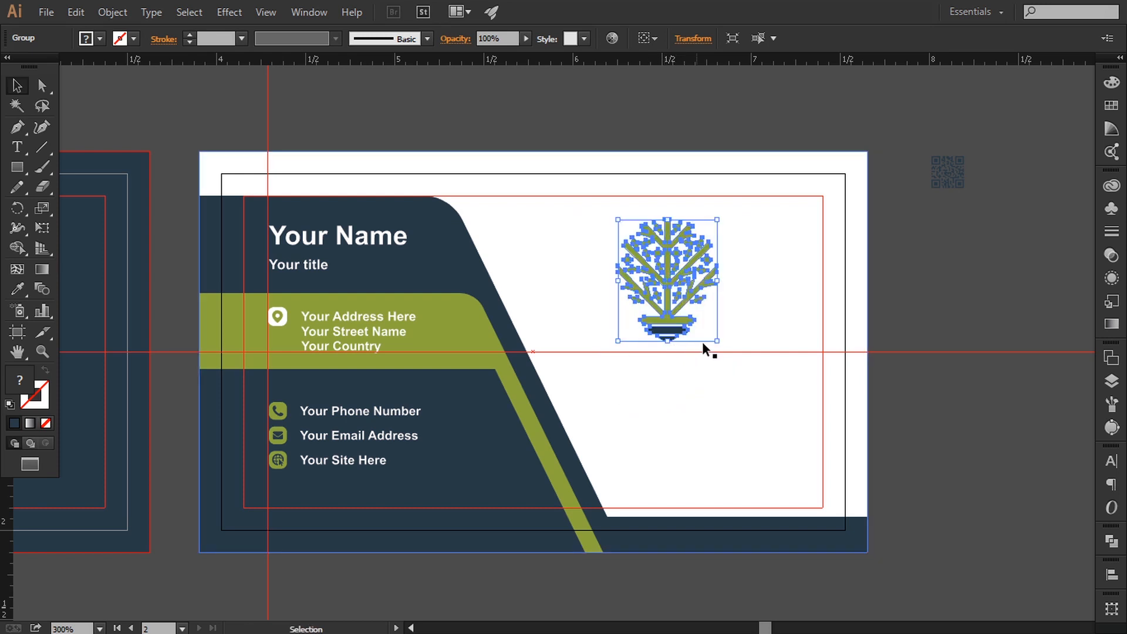
{"action": "left_click_drag", "start_coordinate": [719, 343], "coordinate": [729, 354]}
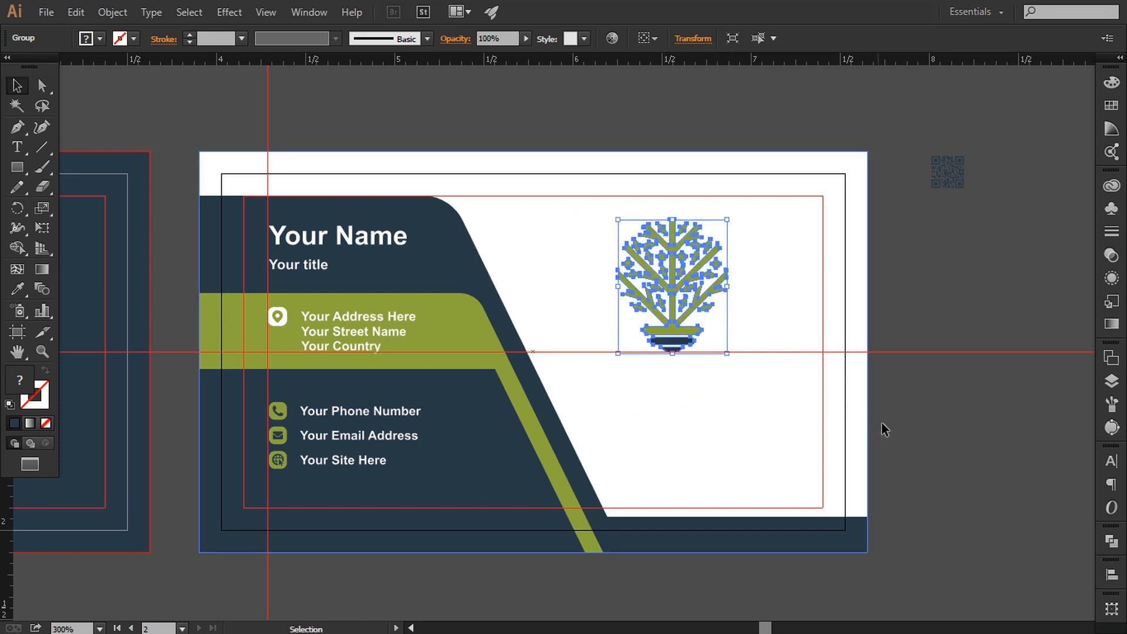
{"action": "key", "text": "Right"}
{"action": "key", "text": "Right"}
{"action": "key", "text": "Right"}
{"action": "key", "text": "Right"}
{"action": "key", "text": "Right"}
{"action": "key", "text": "Right"}
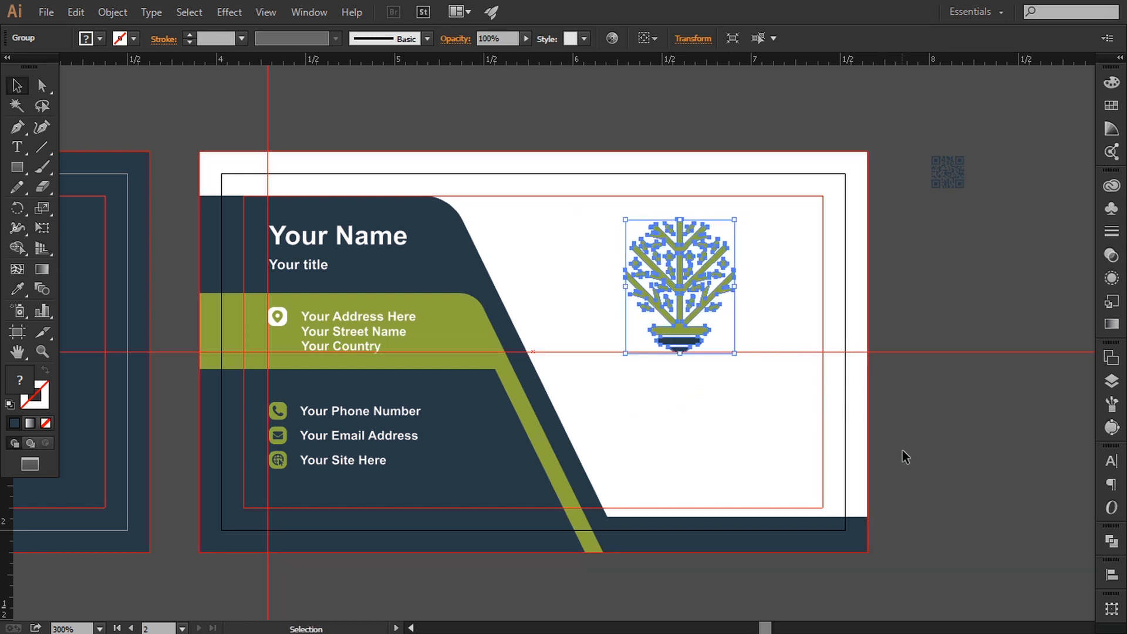
{"action": "left_click_drag", "start_coordinate": [741, 220], "coordinate": [750, 212]}
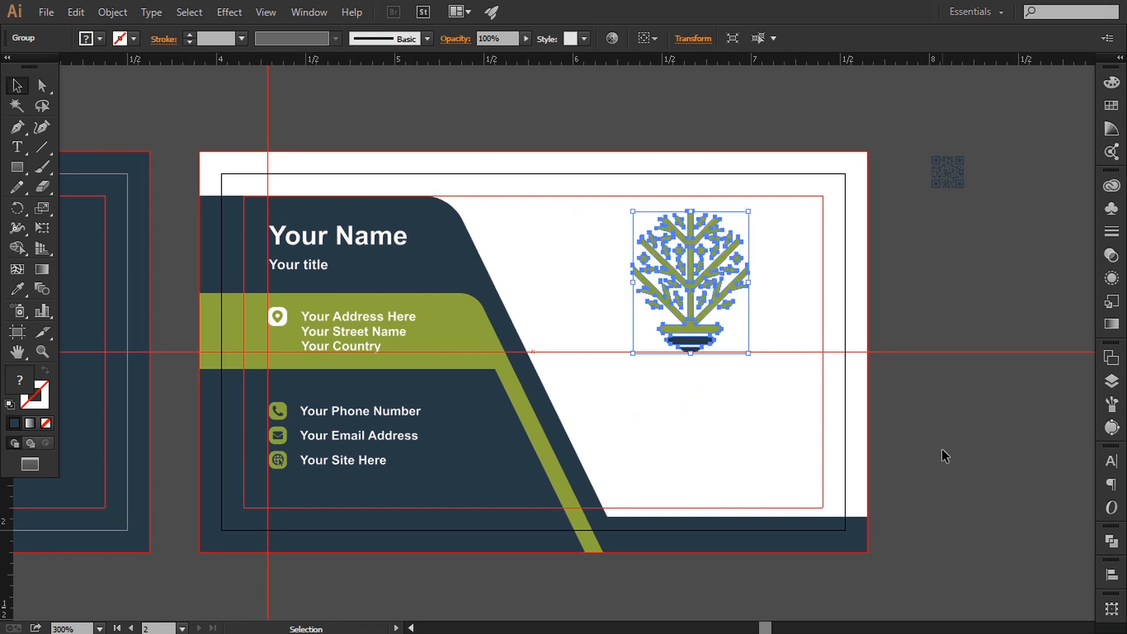
{"action": "left_click", "coordinate": [941, 451]}
Place the QR code on the white area beneath the tree emblem, enlarge it and bring it to the front.
{"action": "left_click_drag", "start_coordinate": [951, 188], "coordinate": [719, 457]}
{"action": "right_click", "coordinate": [695, 438]}
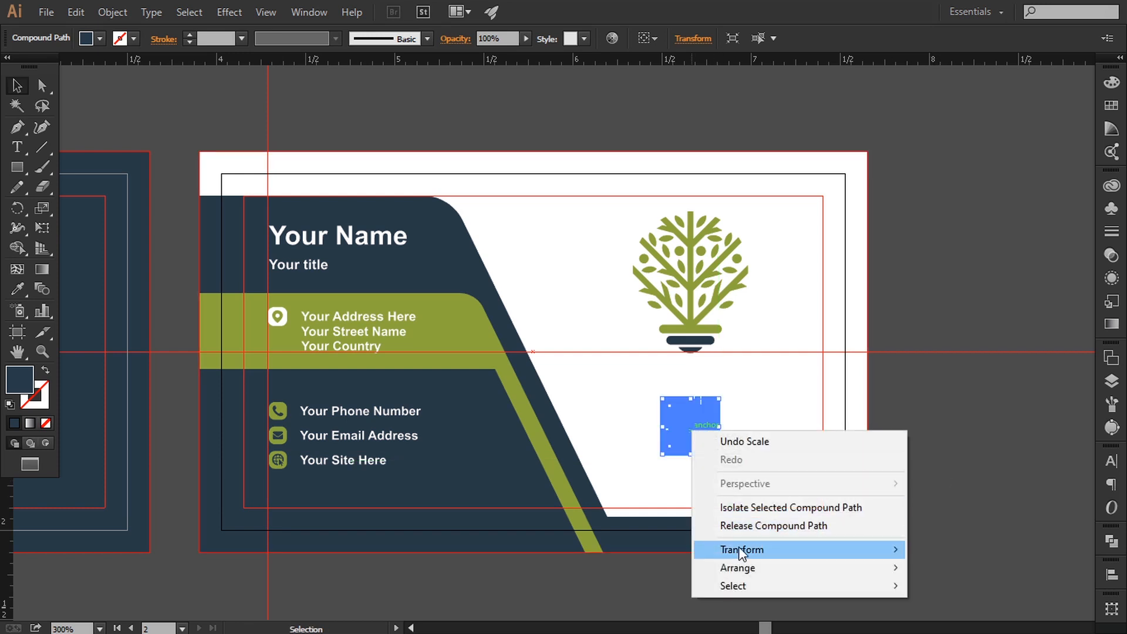
{"action": "mouse_move", "coordinate": [870, 569]}
{"action": "left_click", "coordinate": [939, 488]}
{"action": "left_click", "coordinate": [941, 496]}
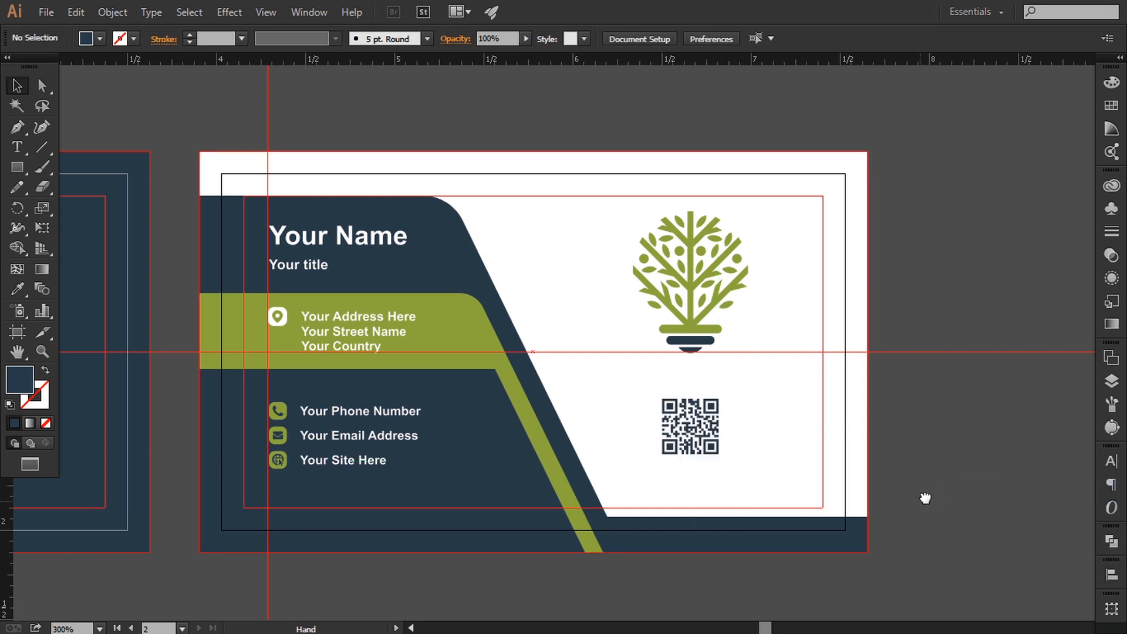
Nudge the QR code downward to leave more space below the tree emblem.
{"action": "left_click_drag", "start_coordinate": [925, 498], "coordinate": [911, 430]}
{"action": "left_click", "coordinate": [695, 434]}
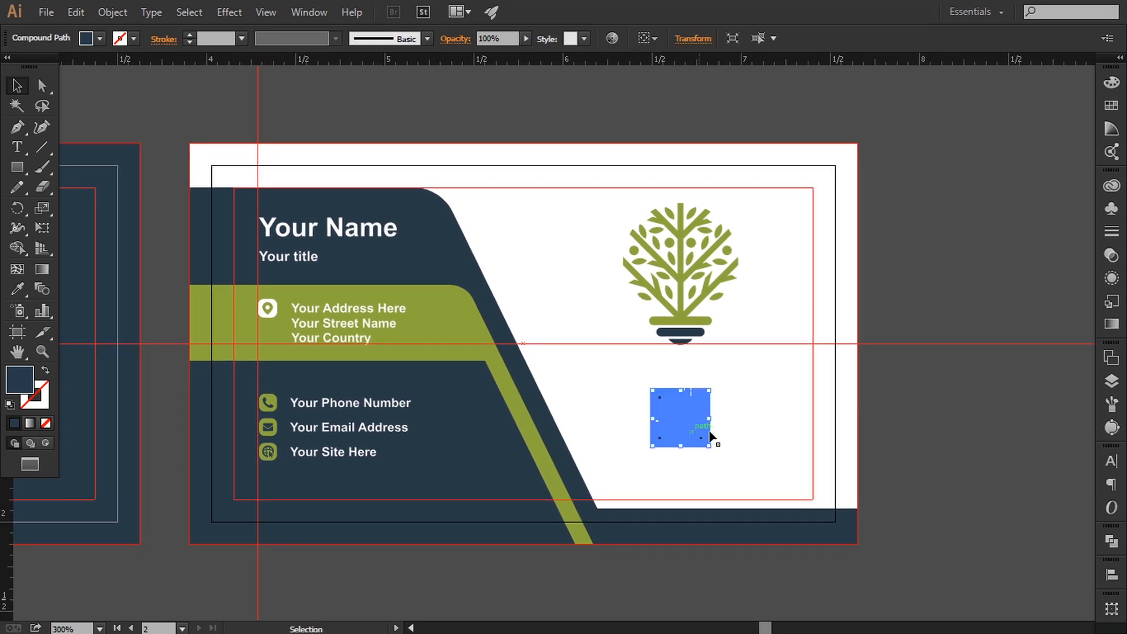
{"action": "key", "text": "Down"}
{"action": "key", "text": "Down"}
{"action": "key", "text": "Down"}
{"action": "key", "text": "Down"}
{"action": "key", "text": "Down"}
{"action": "key", "text": "Down"}
{"action": "key", "text": "Down"}
{"action": "key", "text": "Down"}
{"action": "key", "text": "Down"}
{"action": "key", "text": "Down"}
{"action": "key", "text": "Down"}
{"action": "key", "text": "Down"}
{"action": "key", "text": "Down"}
{"action": "key", "text": "Down"}
{"action": "key", "text": "Down"}
{"action": "key", "text": "Down"}
{"action": "key", "text": "Down"}
{"action": "key", "text": "Down"}
{"action": "key", "text": "Up"}
{"action": "key", "text": "Up"}
{"action": "key", "text": "Up"}
{"action": "key", "text": "Up"}
{"action": "key", "text": "Up"}
{"action": "key", "text": "Up"}
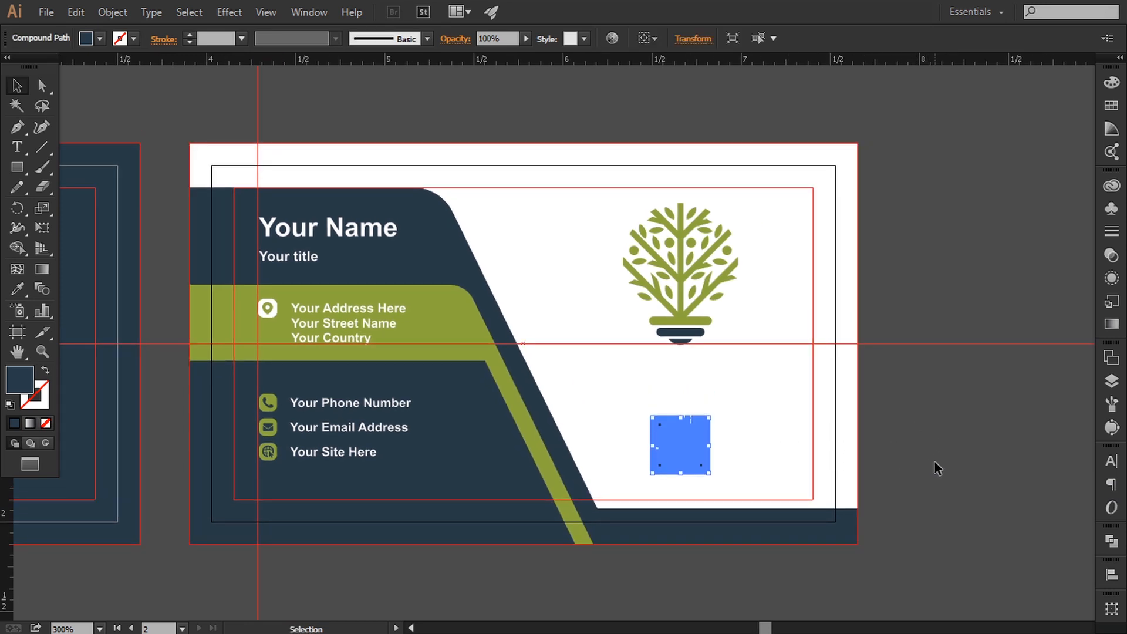
{"action": "key", "text": "Down"}
{"action": "left_click", "coordinate": [928, 464]}
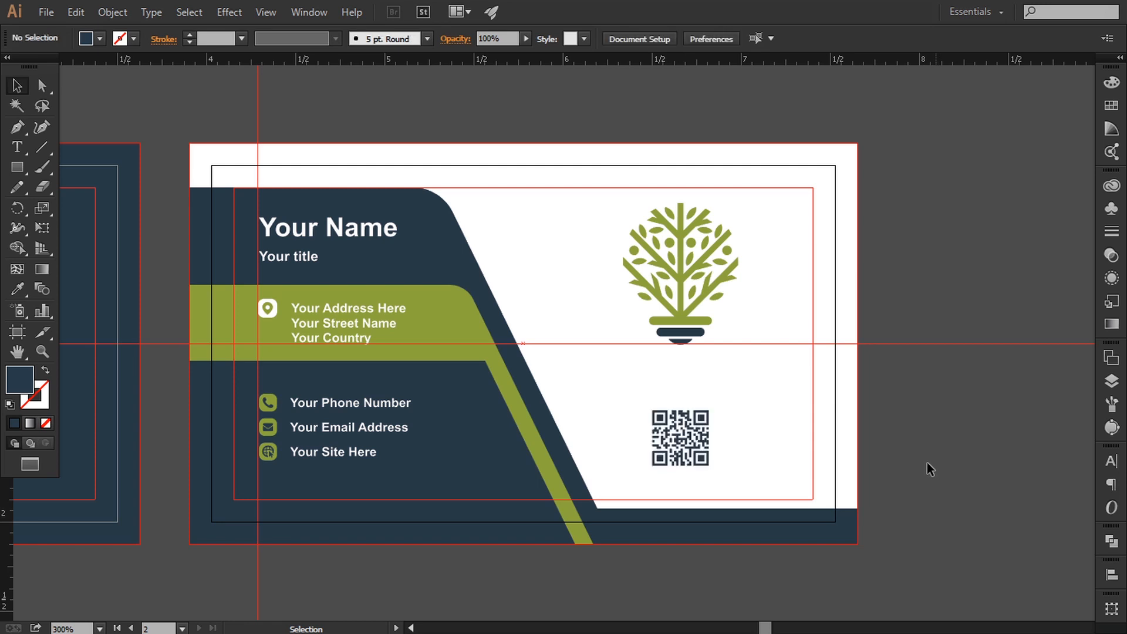
Delete the horizontal guide across the card and nudge the tree emblem downward toward the QR code.
{"action": "left_click_drag", "start_coordinate": [931, 304], "coordinate": [942, 411]}
{"action": "key", "text": "Delete"}
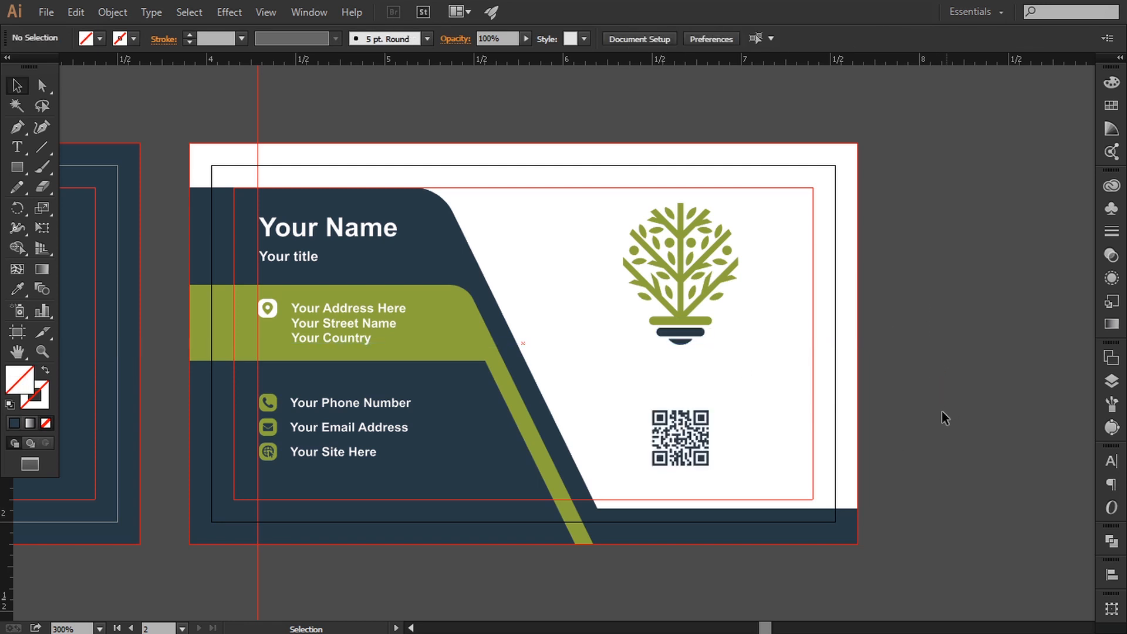
{"action": "left_click", "coordinate": [681, 332]}
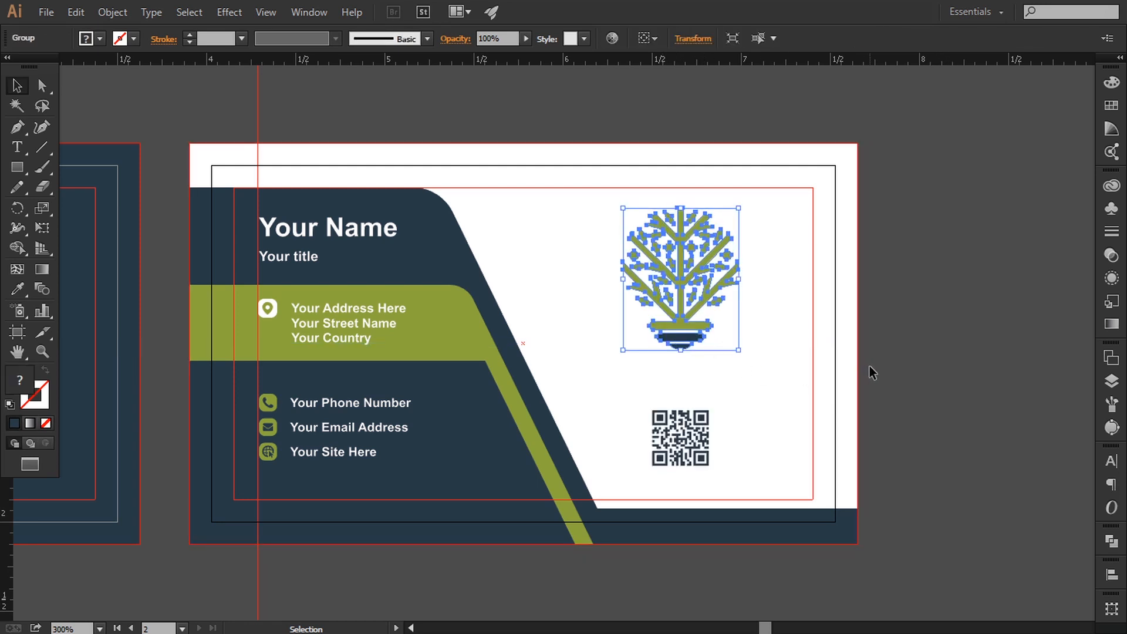
{"action": "key", "text": "Down"}
{"action": "key", "text": "Down"}
{"action": "key", "text": "Down"}
{"action": "key", "text": "Down"}
{"action": "key", "text": "Down"}
{"action": "key", "text": "Down"}
{"action": "key", "text": "Down"}
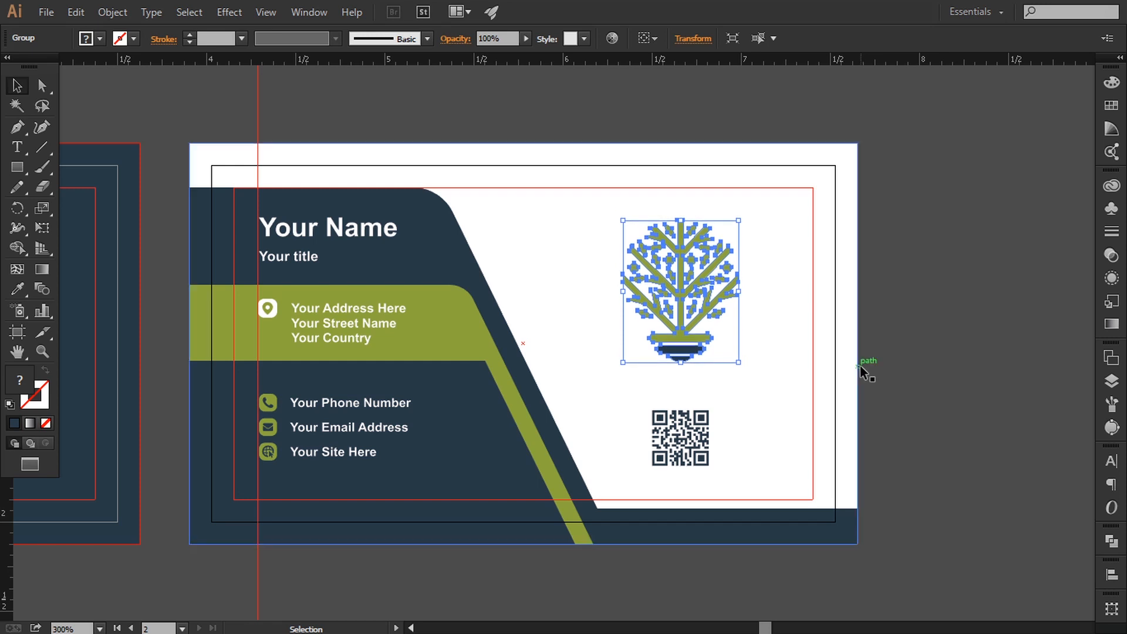
Fine-tune the vertical spacing between the tree emblem and the QR code, raising the emblem slightly.
{"action": "left_click", "coordinate": [860, 366]}
{"action": "left_click_drag", "start_coordinate": [856, 382], "coordinate": [862, 383]}
{"action": "left_click", "coordinate": [904, 403]}
{"action": "left_click_drag", "start_coordinate": [932, 421], "coordinate": [927, 411]}
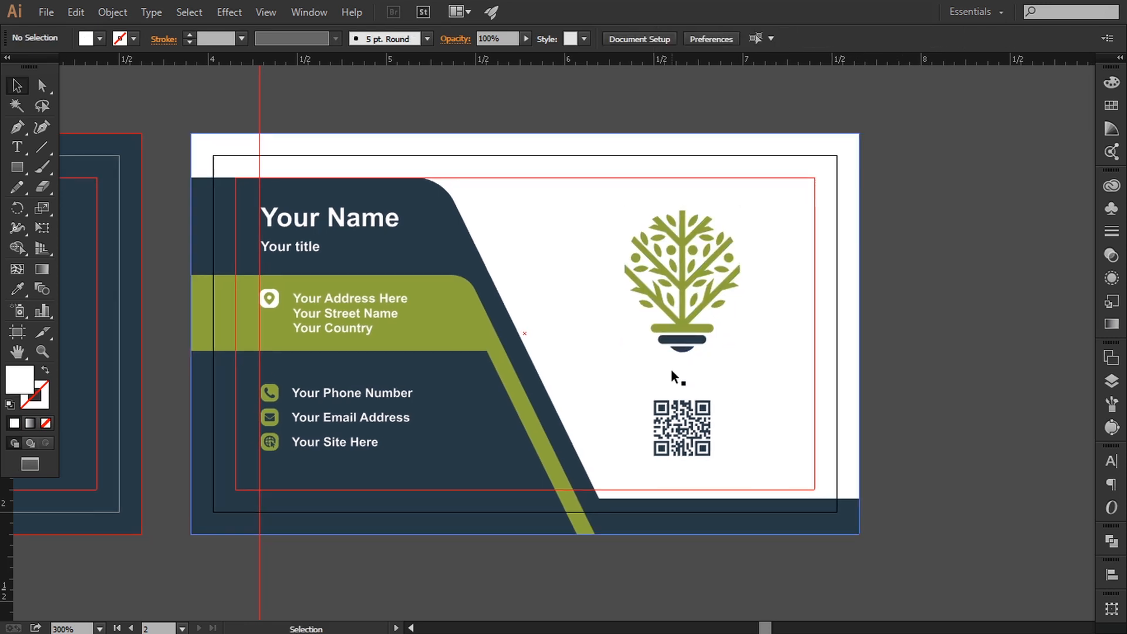
{"action": "left_click", "coordinate": [675, 345]}
{"action": "left_click", "coordinate": [692, 417]}
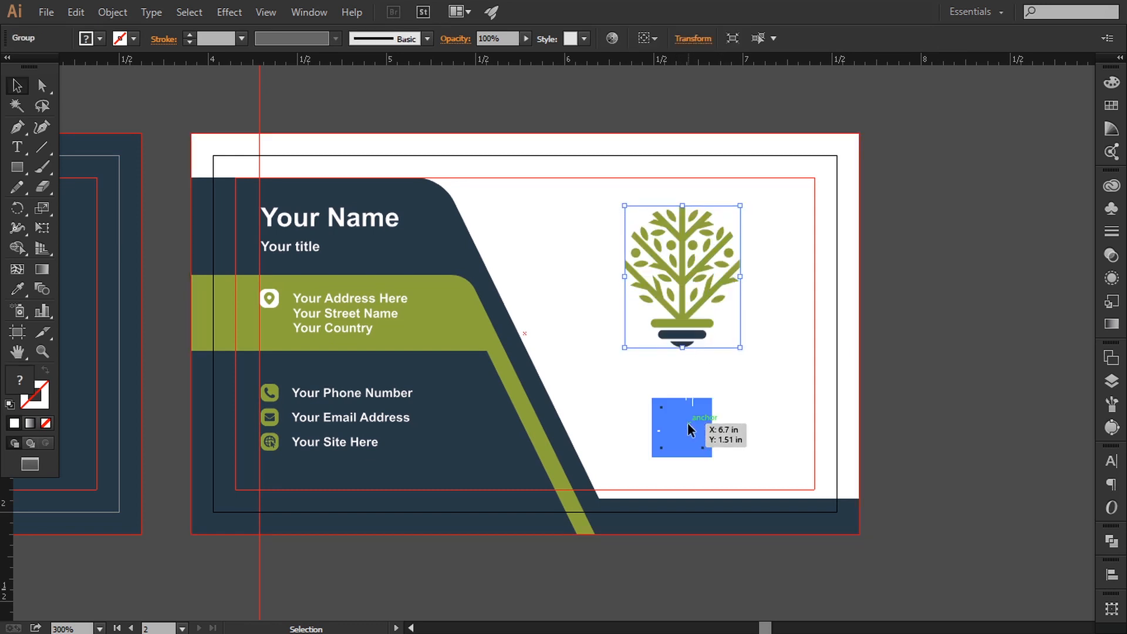
{"action": "key", "text": "Up"}
{"action": "left_click", "coordinate": [1006, 418]}
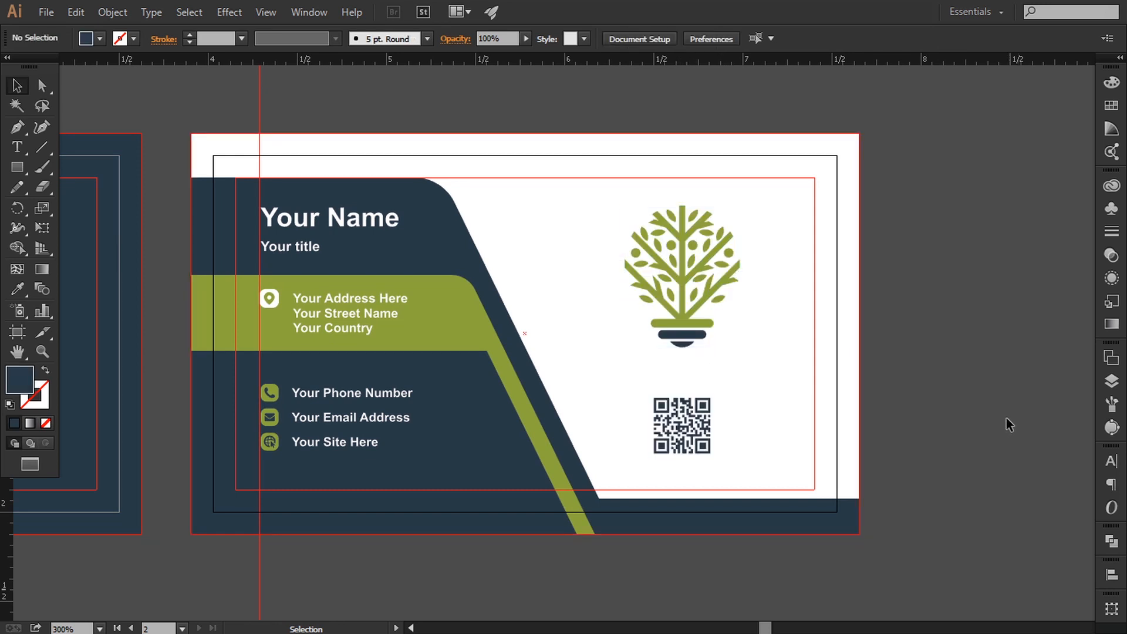
{"action": "left_click", "coordinate": [686, 425]}
{"action": "left_click", "coordinate": [691, 316]}
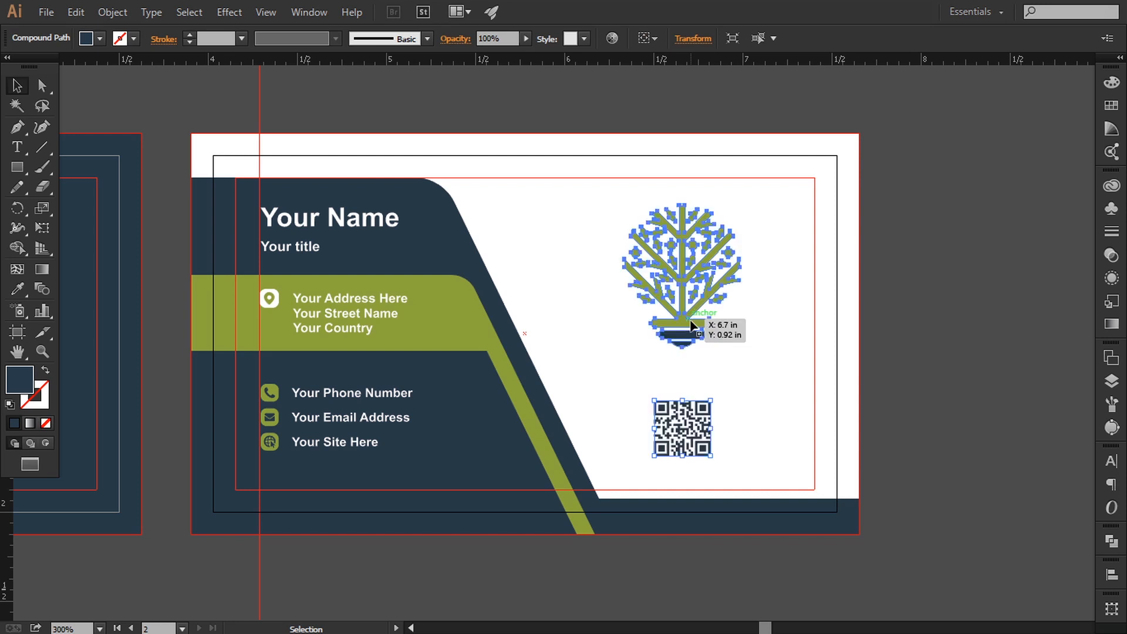
{"action": "left_click", "coordinate": [945, 401]}
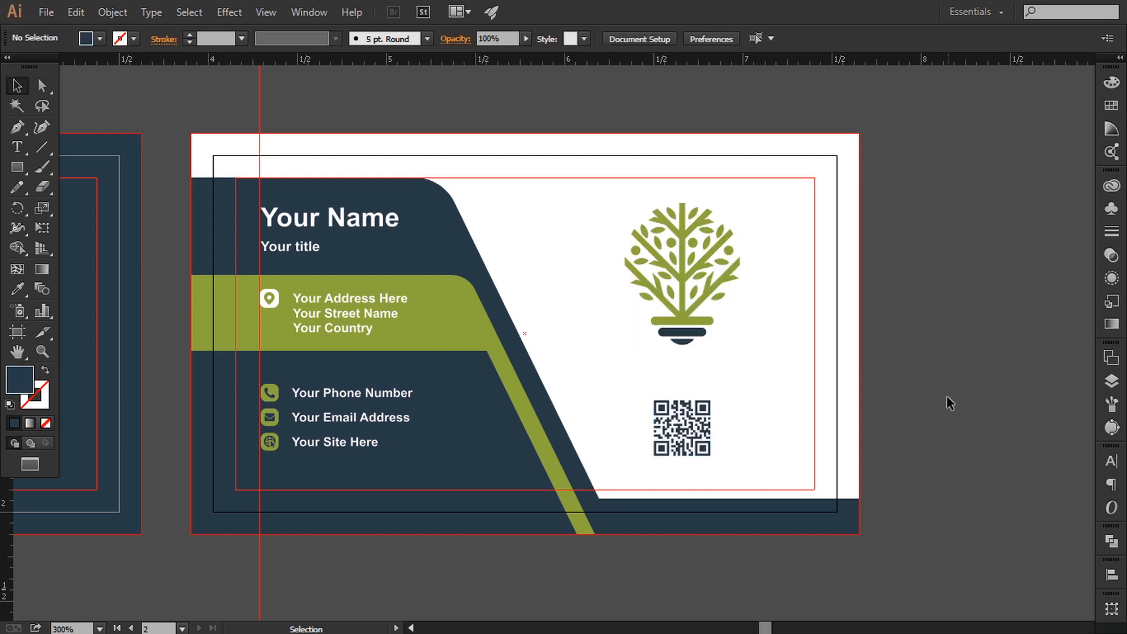
Delete the remaining vertical guides from both card sides.
{"action": "left_click_drag", "start_coordinate": [855, 414], "coordinate": [903, 409]}
{"action": "left_click_drag", "start_coordinate": [302, 153], "coordinate": [525, 203]}
{"action": "key", "text": "slash"}
{"action": "key", "text": "ctrl+minus"}
{"action": "left_click_drag", "start_coordinate": [172, 146], "coordinate": [402, 157]}
{"action": "key", "text": "Delete"}
{"action": "left_click_drag", "start_coordinate": [223, 169], "coordinate": [331, 174]}
Hide the rulers to show the two finished card sides without them.
{"action": "left_click", "coordinate": [264, 13]}
{"action": "mouse_move", "coordinate": [527, 374]}
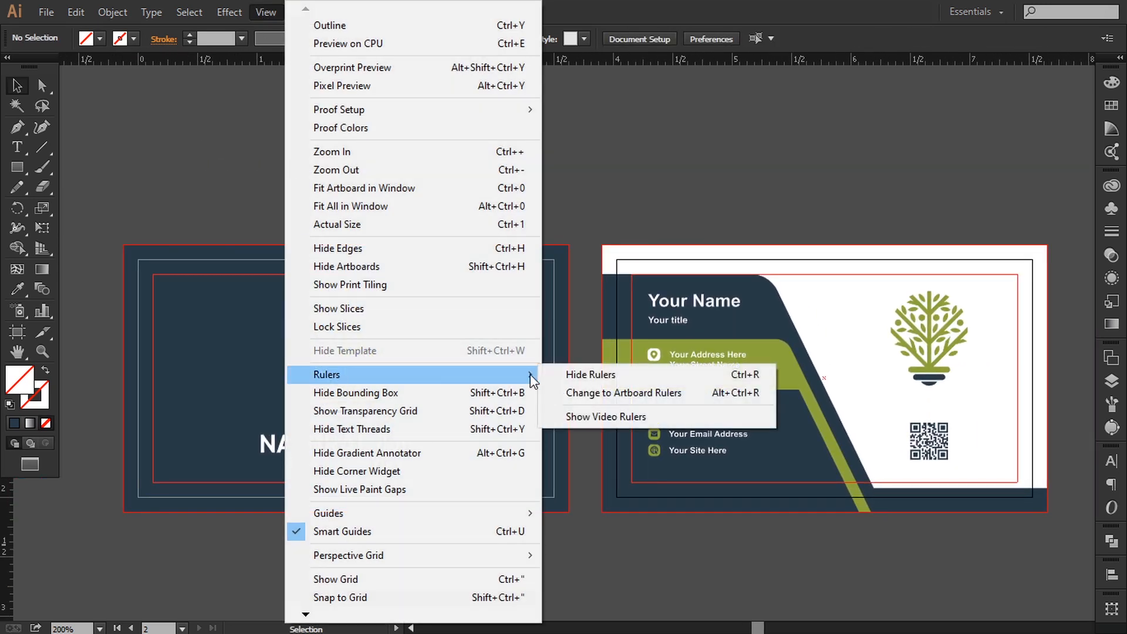
{"action": "left_click", "coordinate": [581, 376]}
{"action": "left_click_drag", "start_coordinate": [605, 461], "coordinate": [573, 410]}
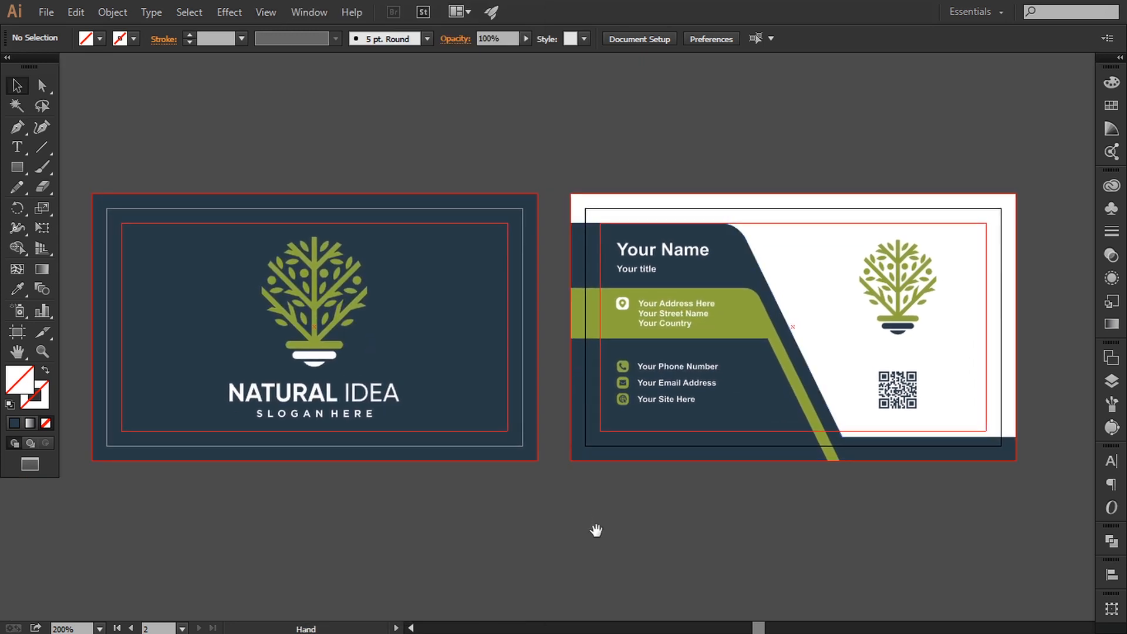
{"action": "mouse_move", "coordinate": [594, 532]}
{"action": "left_mouse_down"}
{"action": "mouse_move", "coordinate": [586, 516]}
{"action": "mouse_move", "coordinate": [597, 517]}
{"action": "left_mouse_up"}
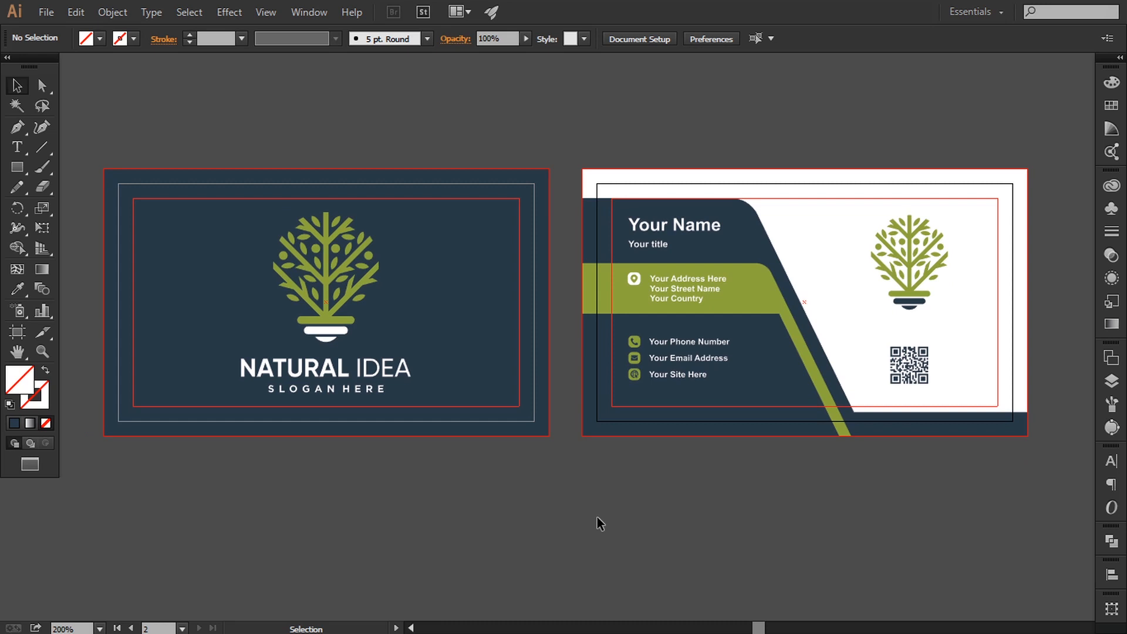